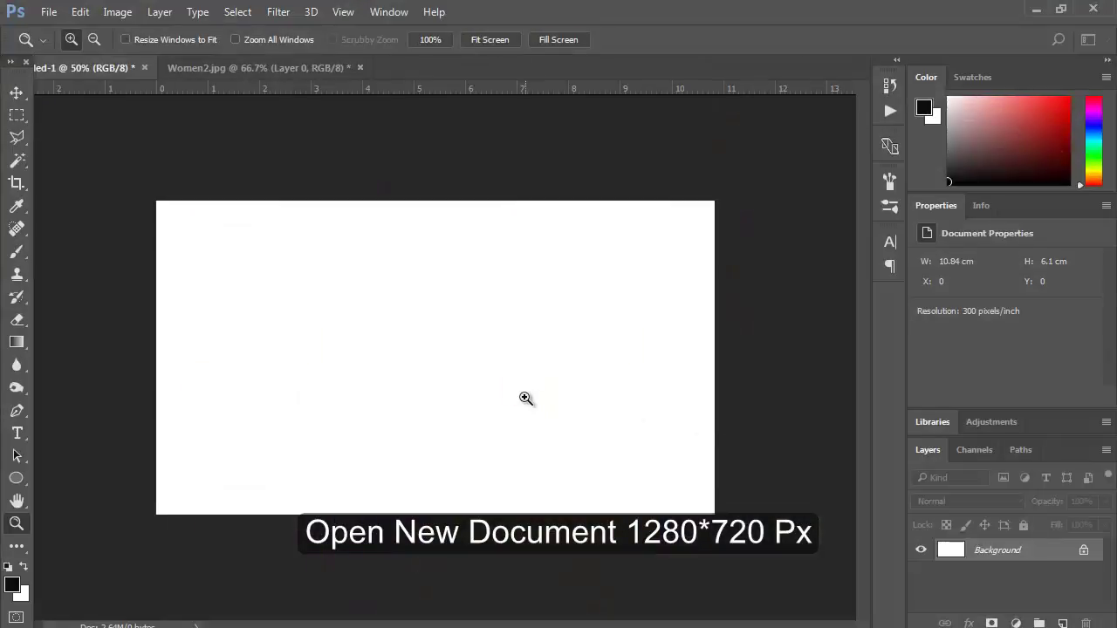
Zoom in and add a Gradient Fill layer using the Foreground to Background gradient
click(523, 399)
click(993, 621)
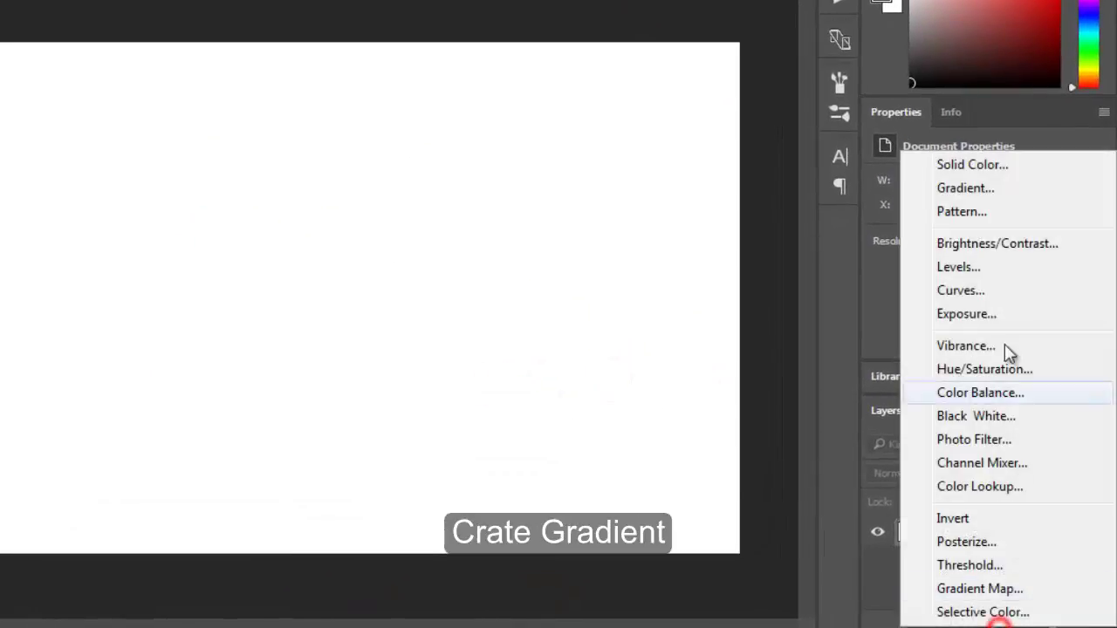
click(948, 239)
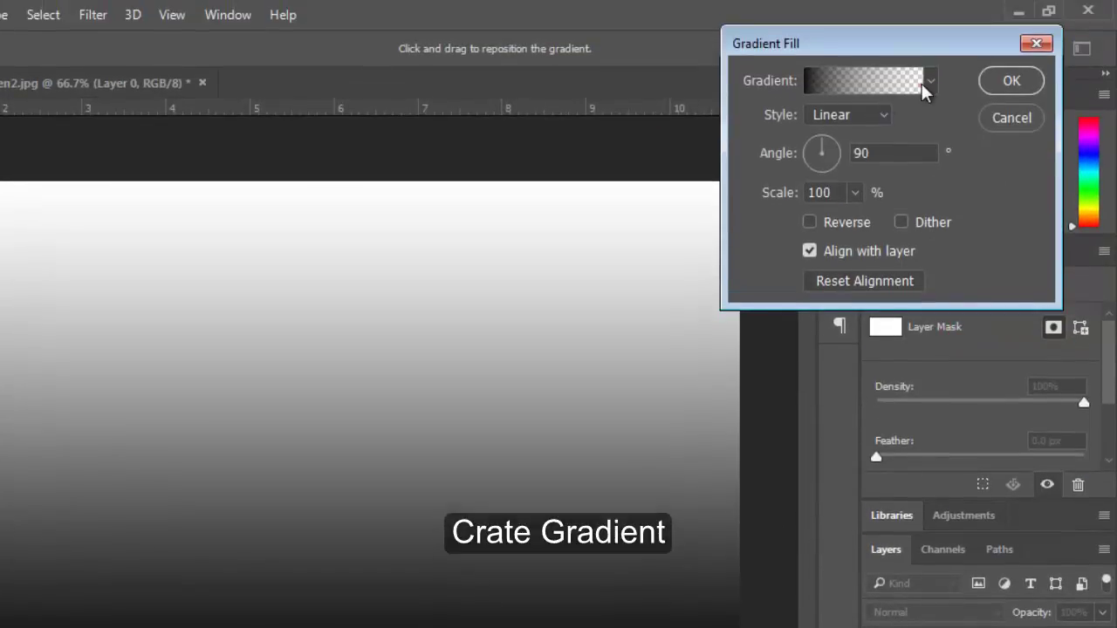
click(916, 83)
click(602, 162)
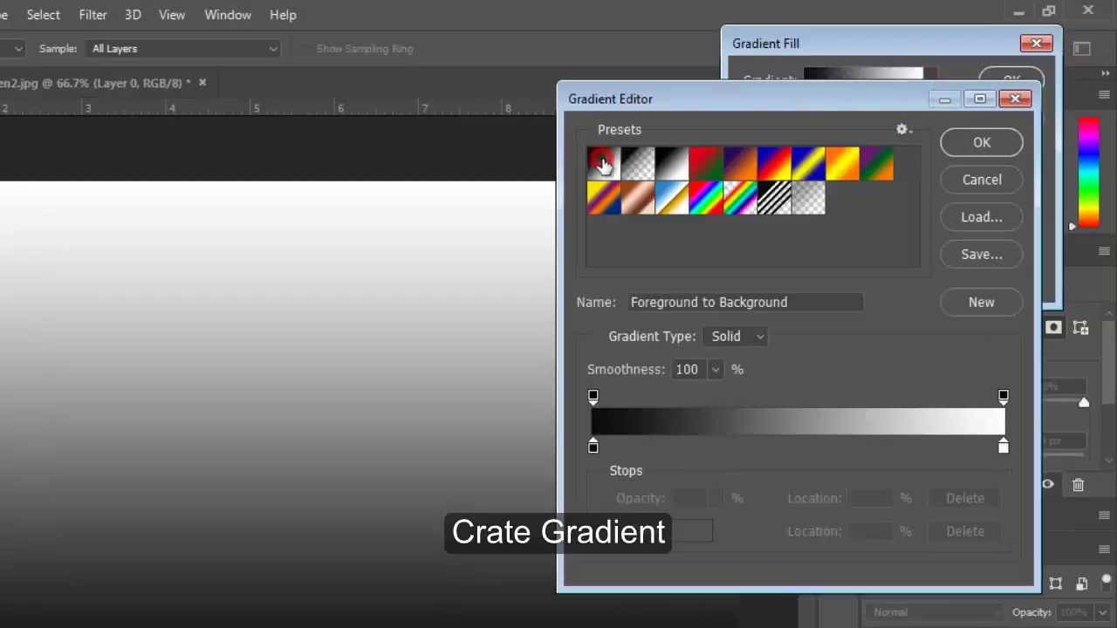
click(981, 146)
Make the gradient radial and reversed at 484% scale, then apply it
click(856, 116)
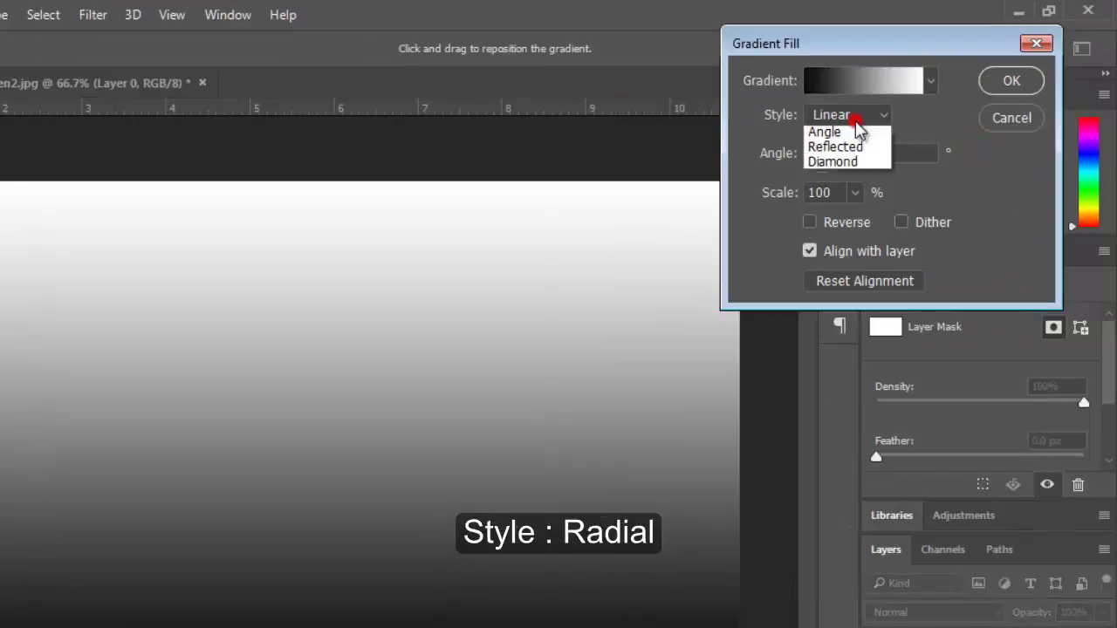
click(859, 149)
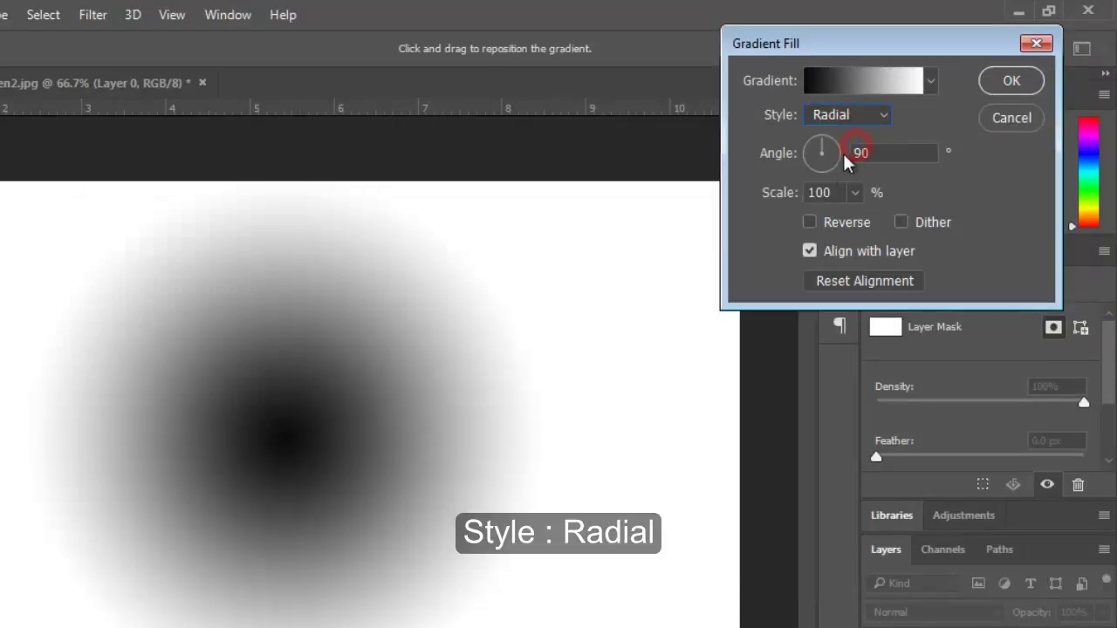
click(809, 221)
click(855, 193)
drag(861, 225, 894, 229)
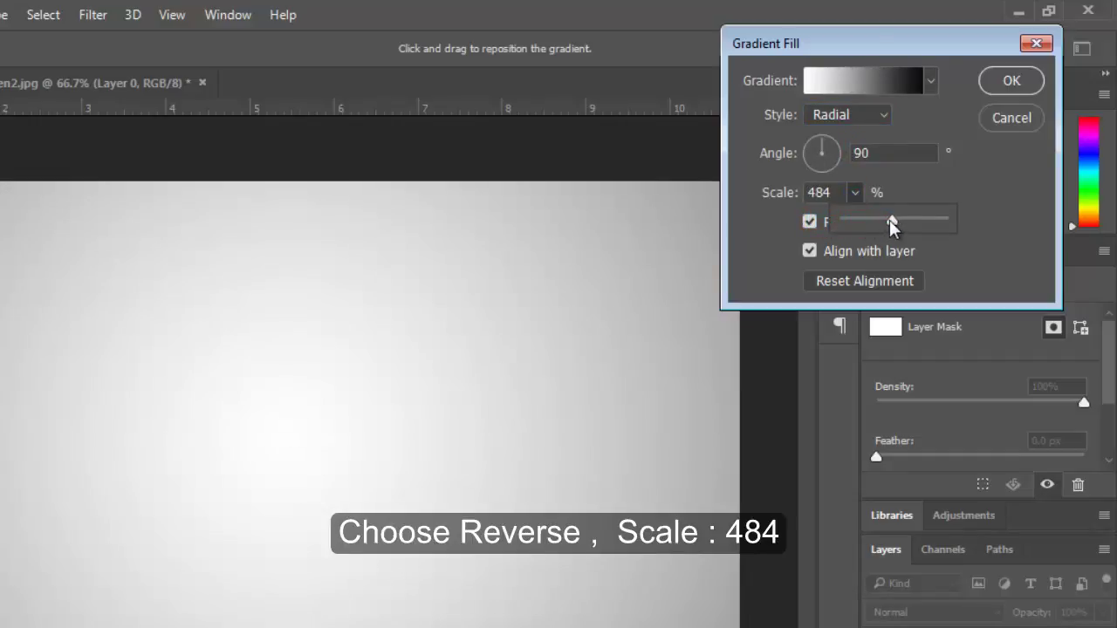
click(1011, 81)
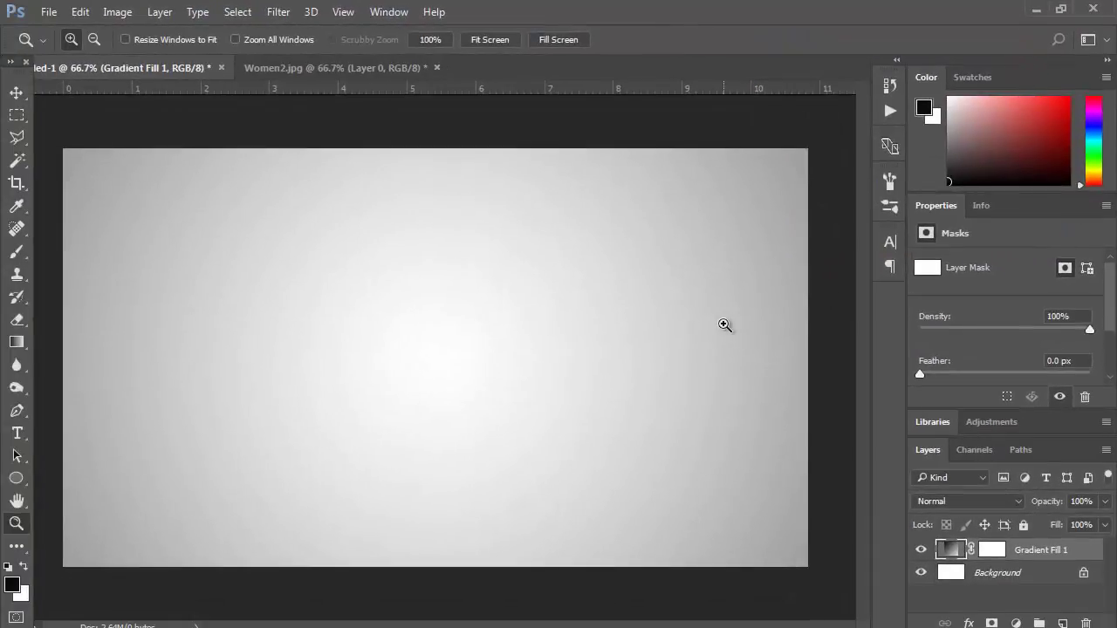
Drag the Women2.jpg photo into Untitled-1 as Layer 1 and nudge it slightly right and down
click(289, 70)
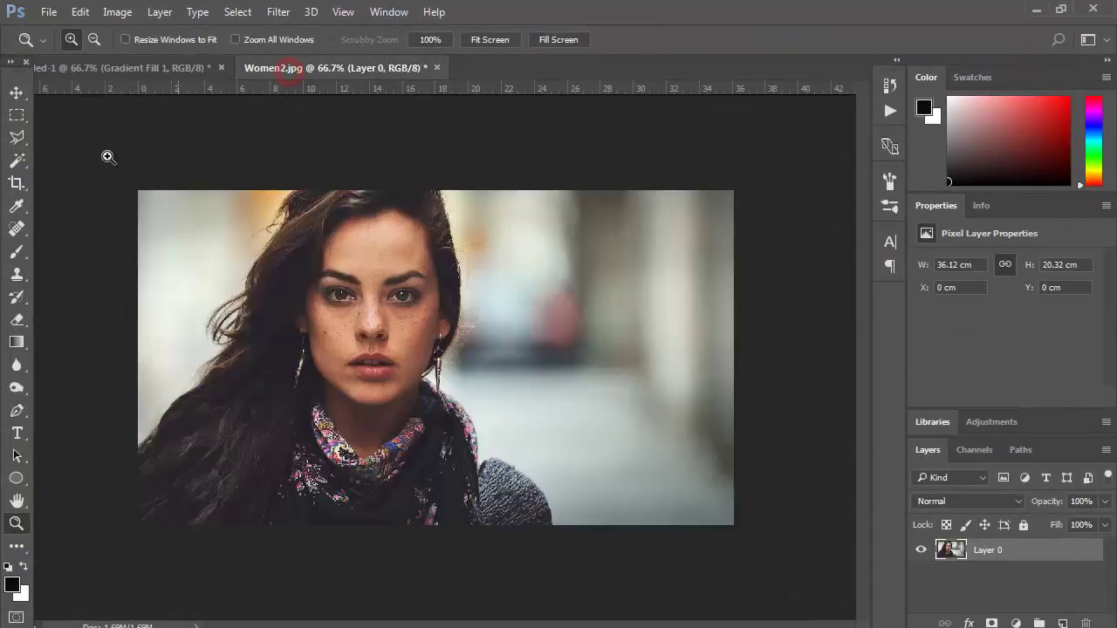
click(20, 94)
drag(337, 261, 297, 218)
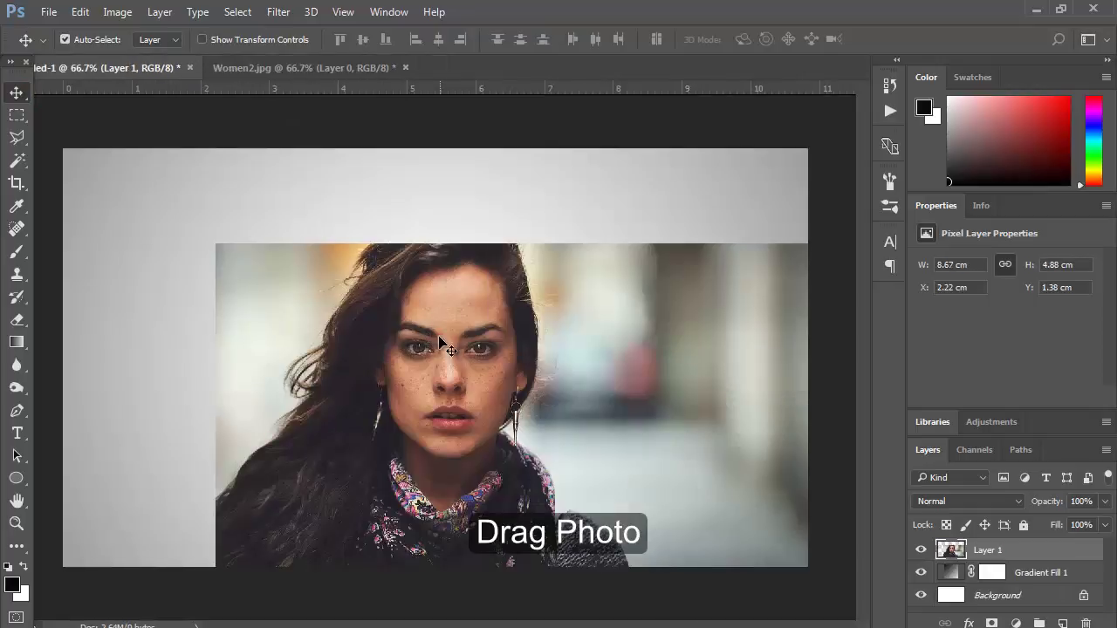
drag(297, 219, 420, 310)
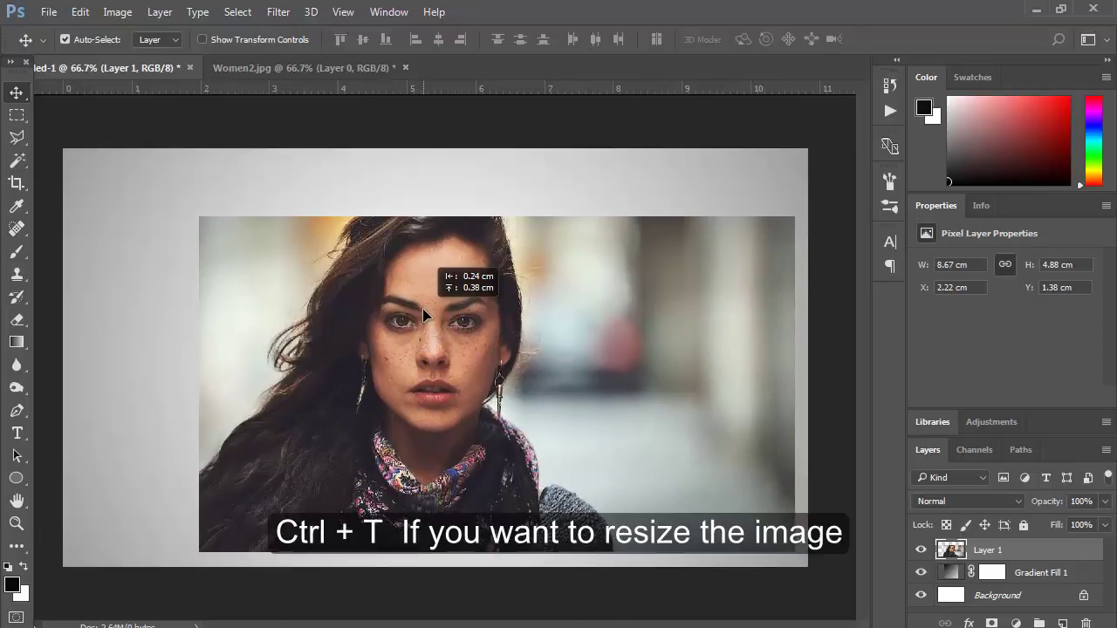
drag(420, 312, 425, 318)
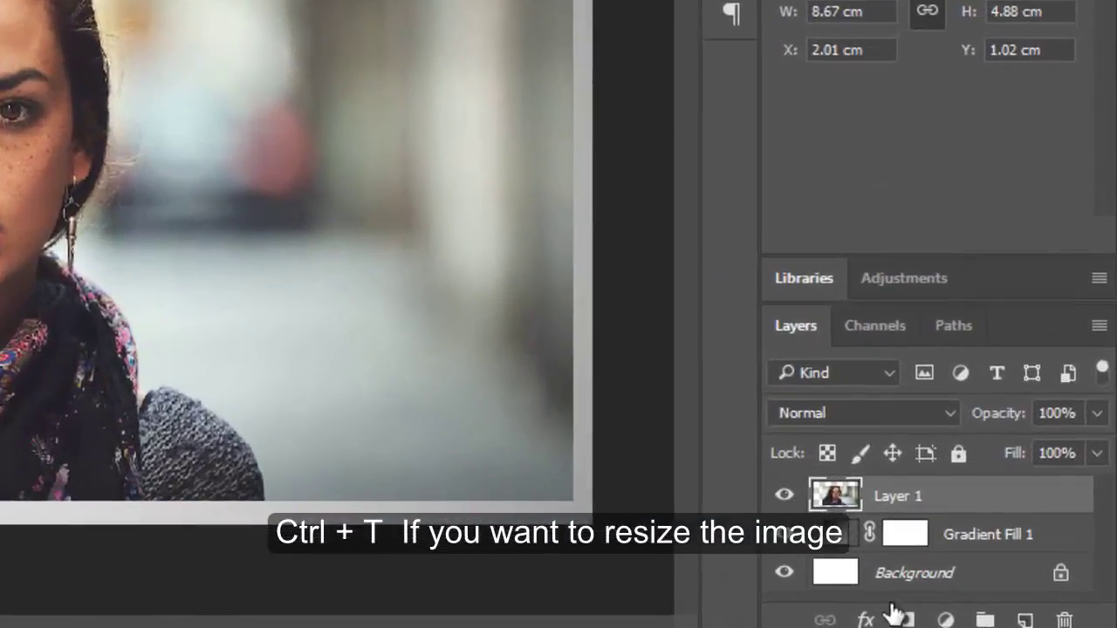
Give Layer 1 a black hiding mask and choose the 610 streak brush
alt+click(901, 619)
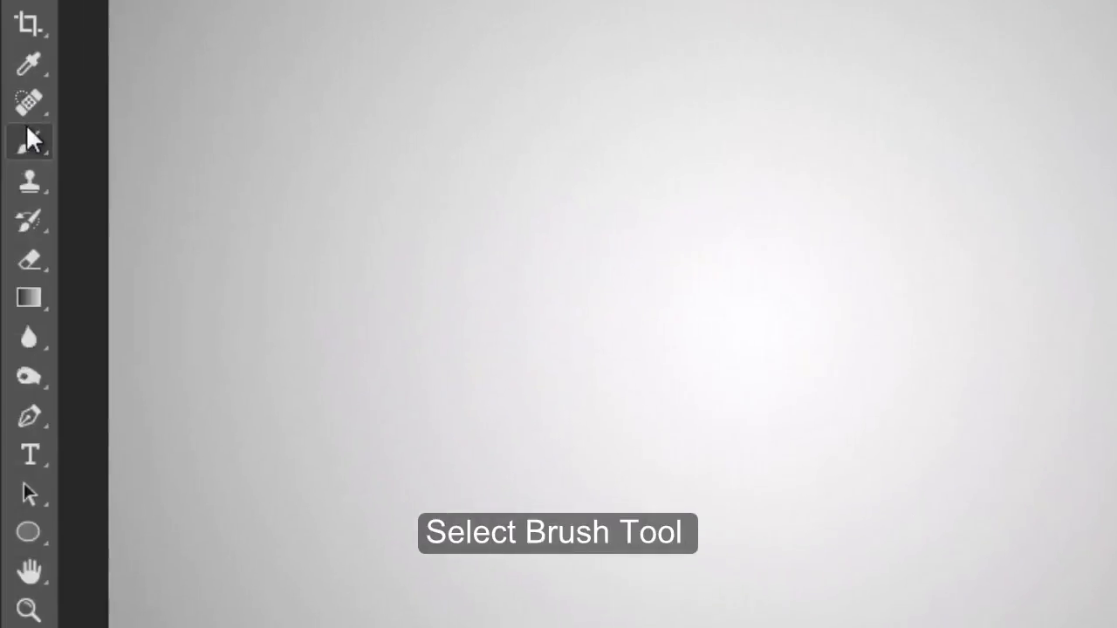
click(30, 170)
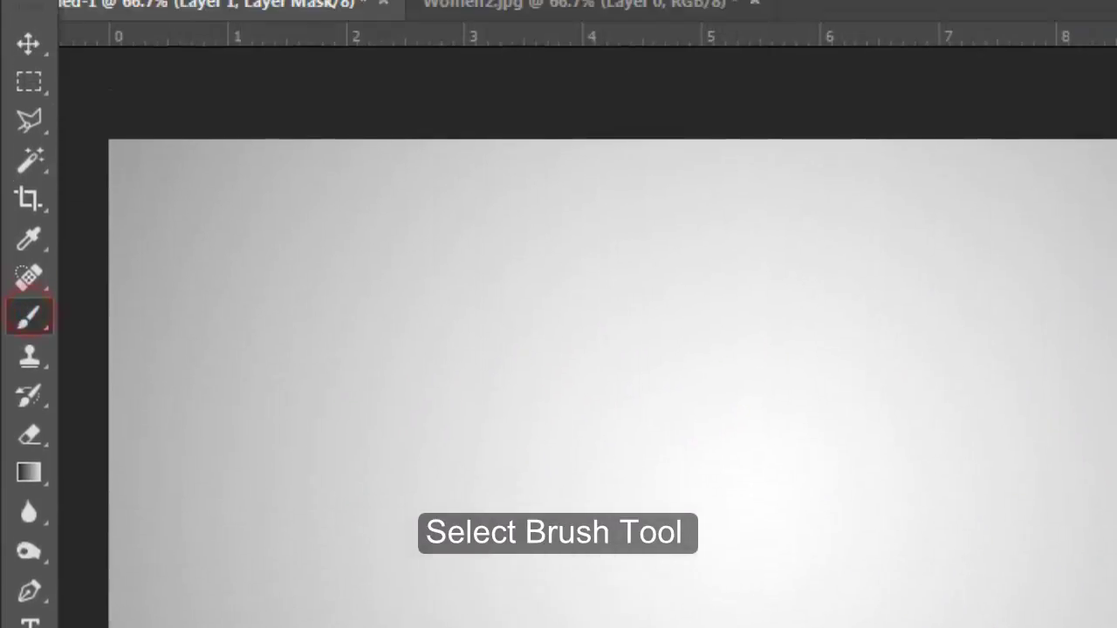
click(162, 76)
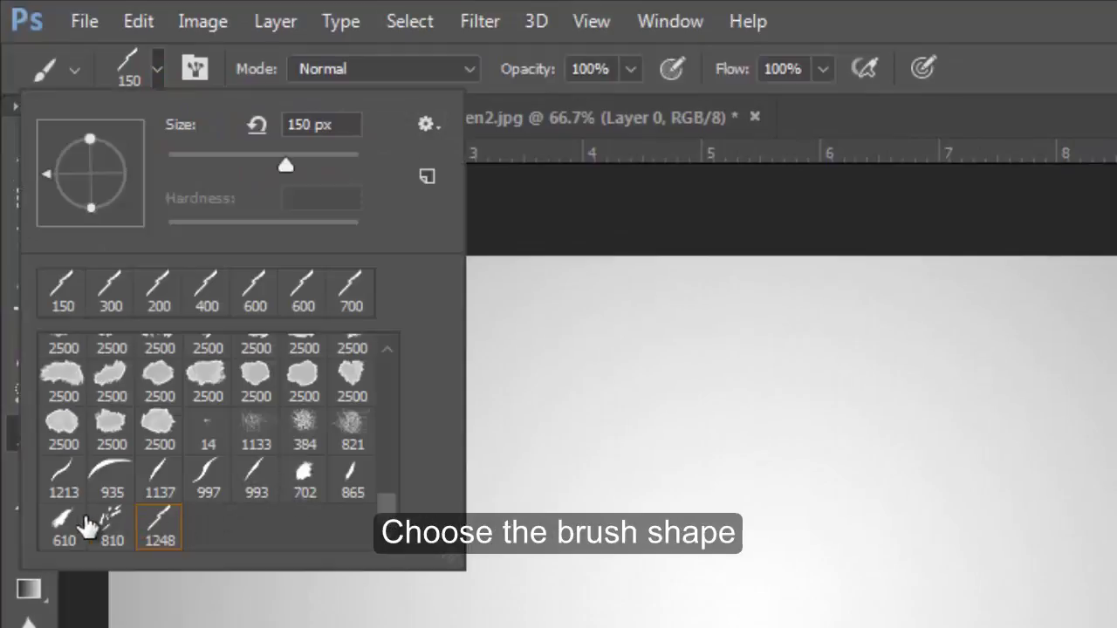
click(55, 526)
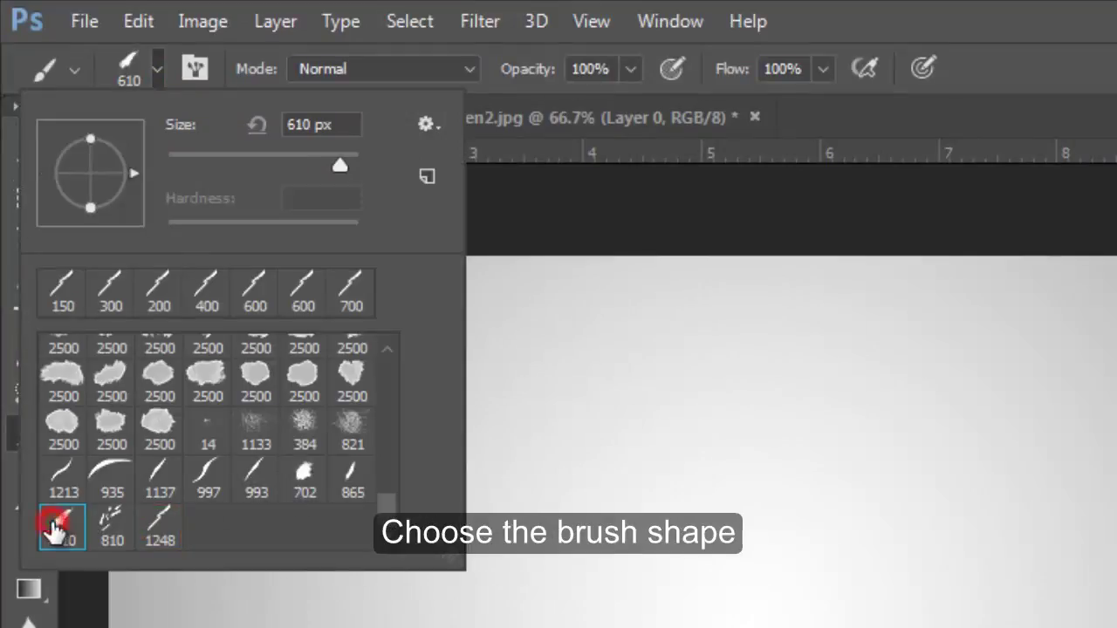
double_click(311, 124)
Set the brush to 200 px and paint diagonal strokes revealing the face, eyes, forehead, hair and earring
text(200)
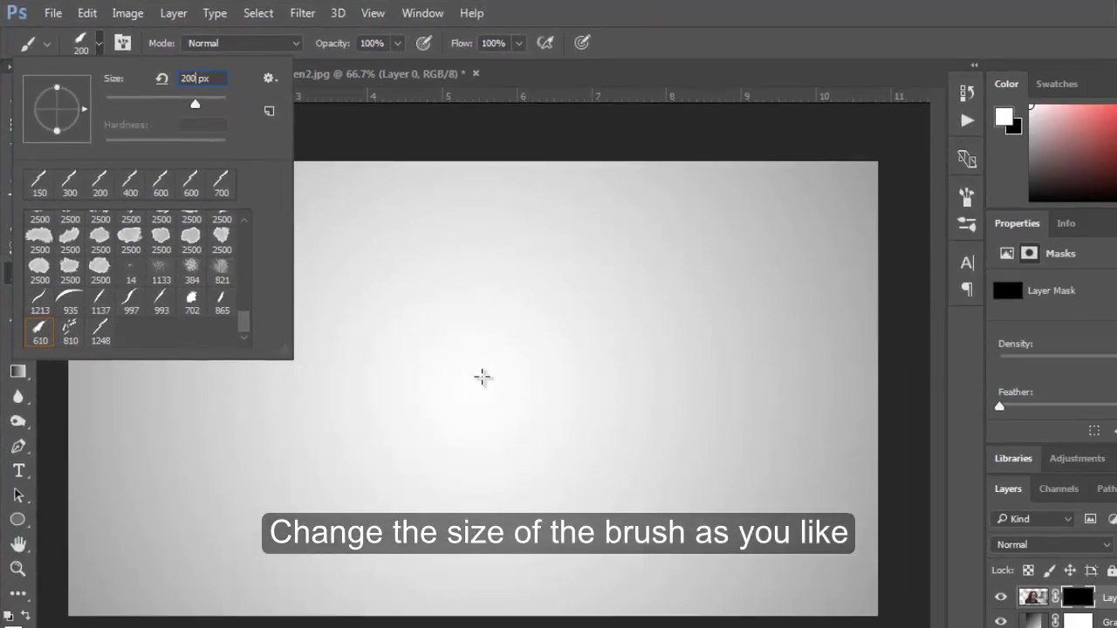
drag(483, 377, 512, 431)
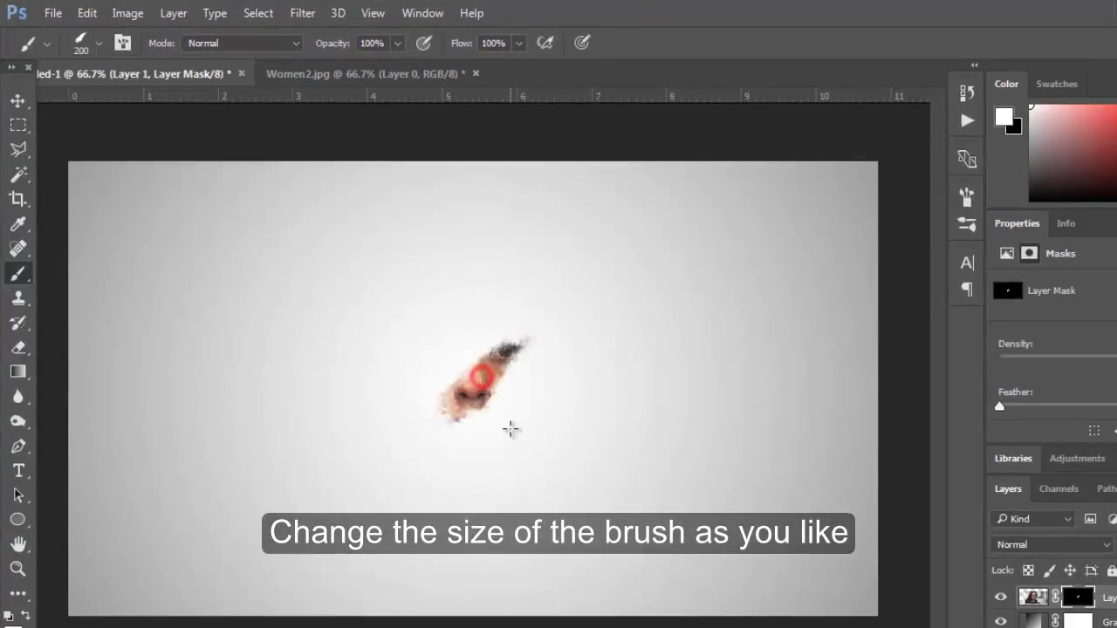
mouse_move(463, 326)
mouse_down()
mouse_move(424, 379)
mouse_move(419, 410)
mouse_move(506, 430)
mouse_move(489, 336)
mouse_move(469, 319)
mouse_move(411, 375)
mouse_move(429, 324)
mouse_move(472, 301)
mouse_move(462, 294)
mouse_move(522, 353)
mouse_move(513, 461)
mouse_move(491, 441)
mouse_move(429, 461)
mouse_move(438, 444)
mouse_move(421, 423)
mouse_move(414, 479)
mouse_up()
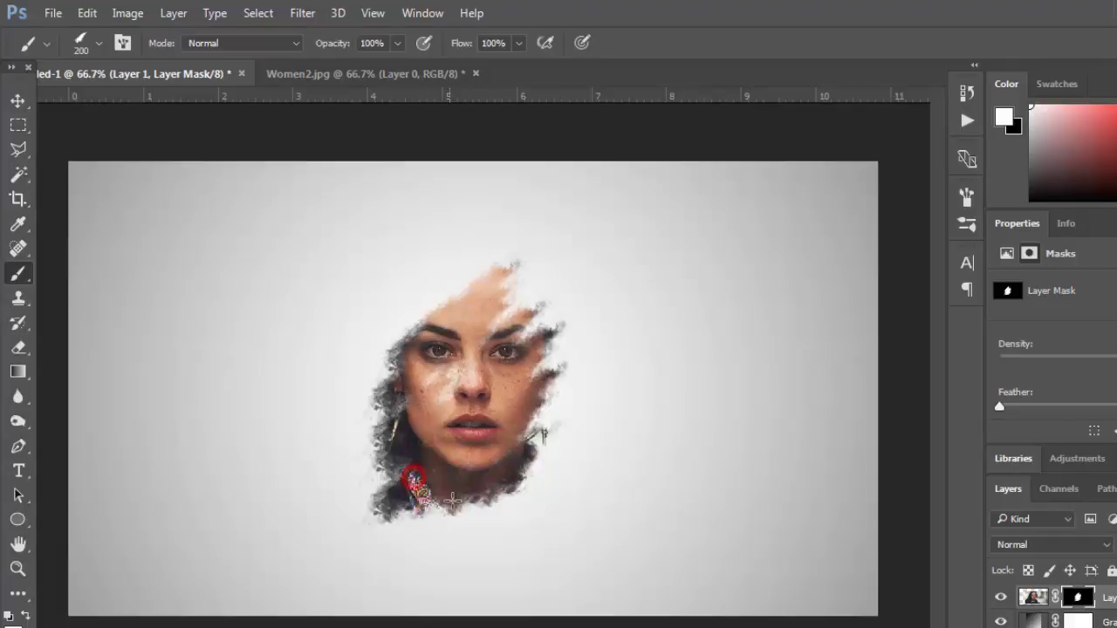
mouse_move(446, 290)
mouse_down()
mouse_move(424, 349)
mouse_move(384, 375)
mouse_up()
mouse_move(526, 447)
mouse_down()
mouse_move(569, 437)
mouse_move(577, 409)
mouse_move(541, 349)
mouse_up()
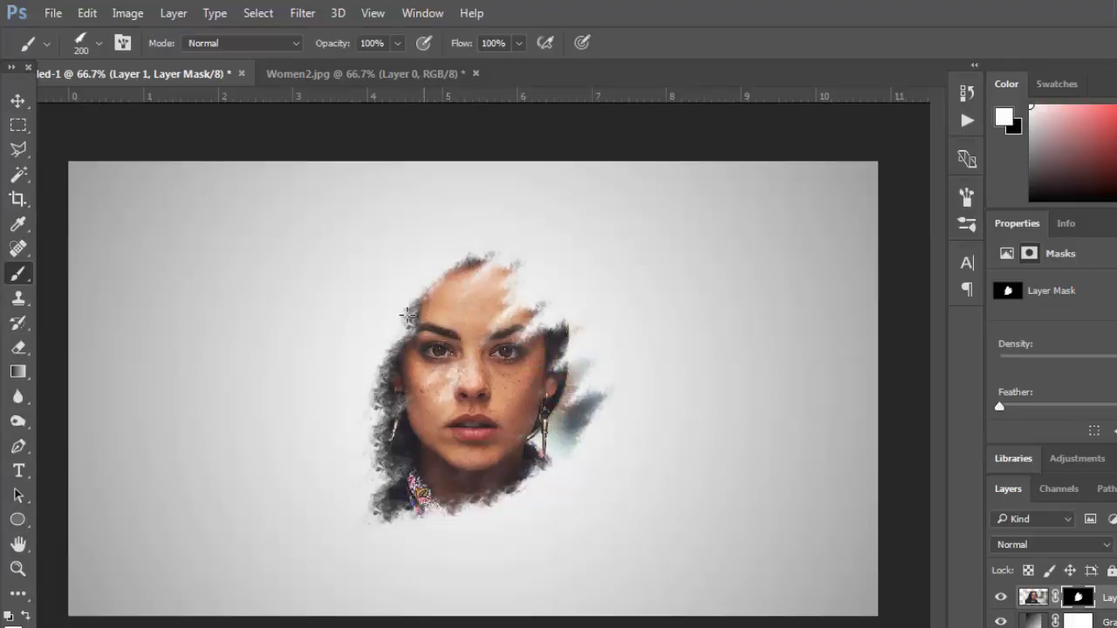
mouse_move(525, 321)
mouse_down()
mouse_move(548, 290)
mouse_move(509, 294)
mouse_move(542, 293)
mouse_up()
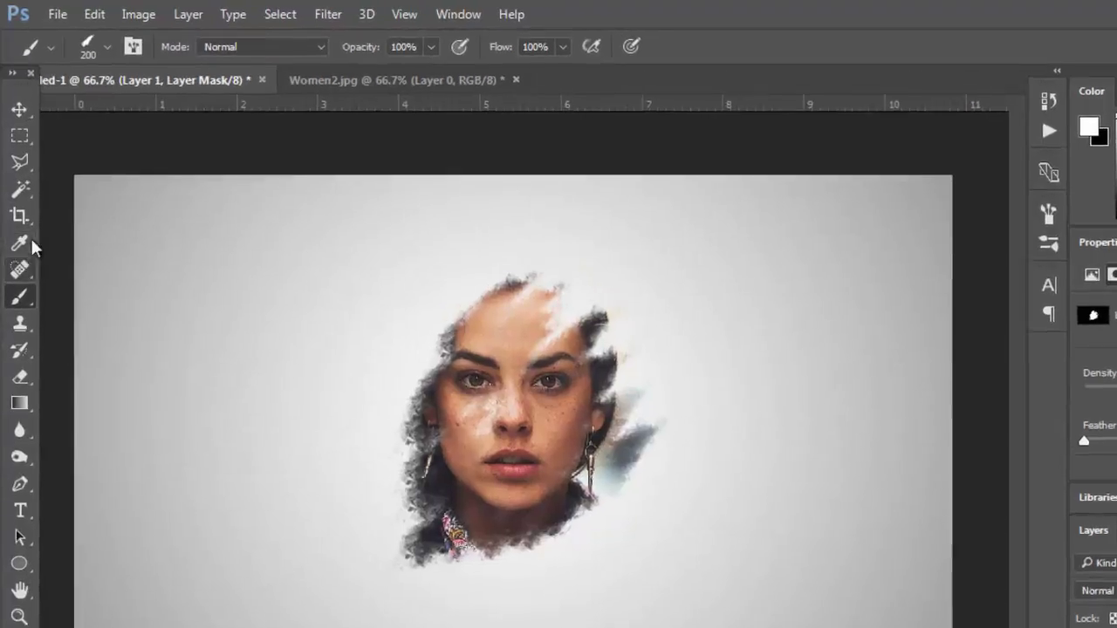
Switch to the 1248 streak brush at 500 px size
click(145, 69)
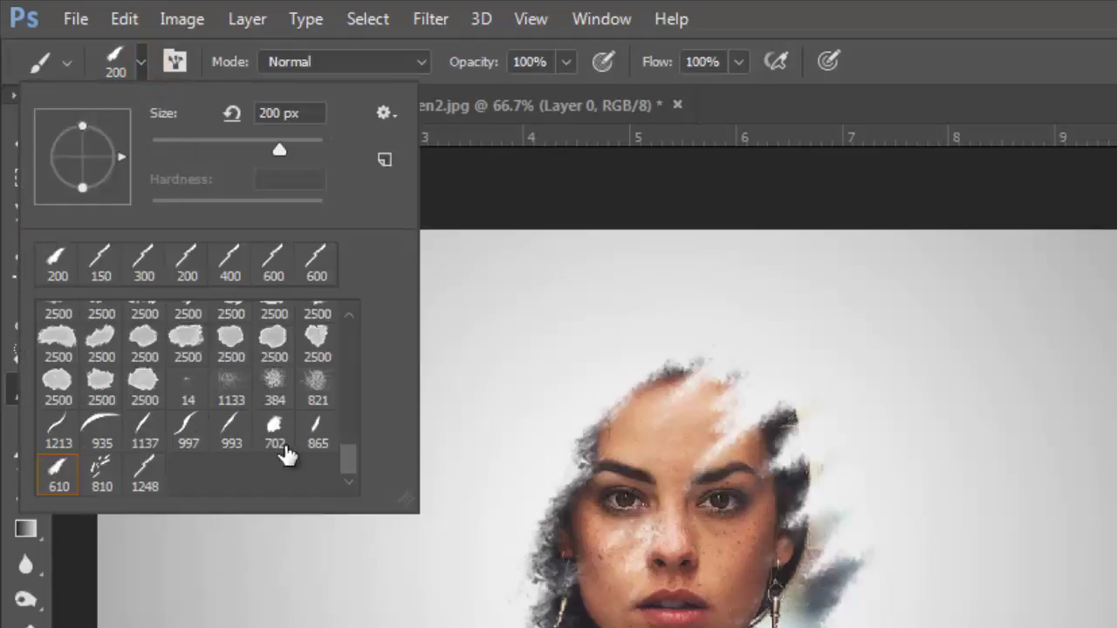
click(149, 471)
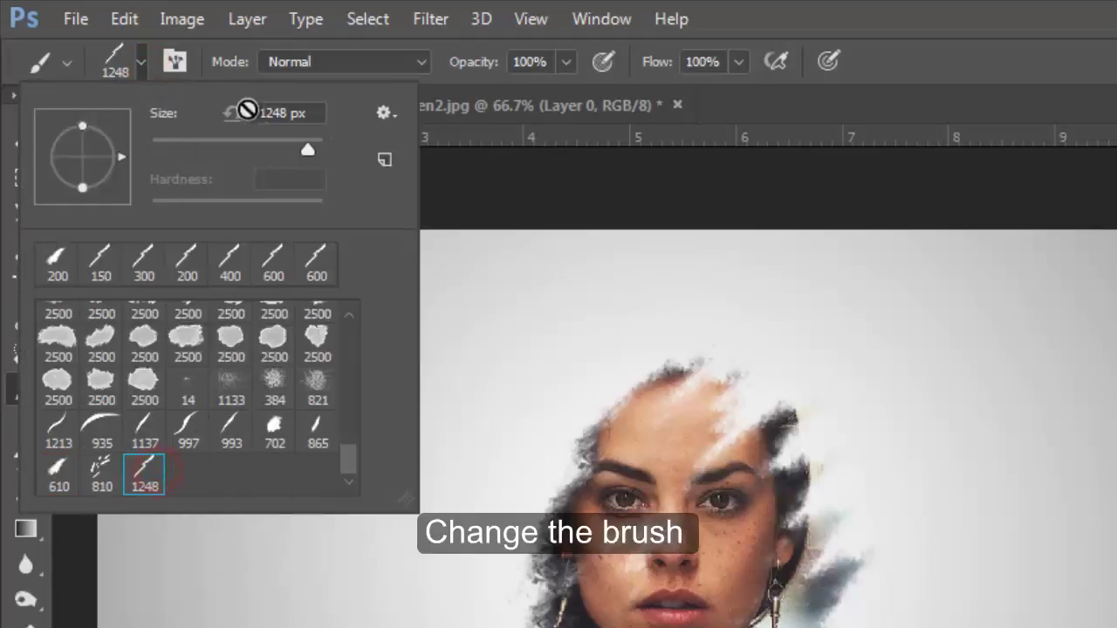
double_click(286, 113)
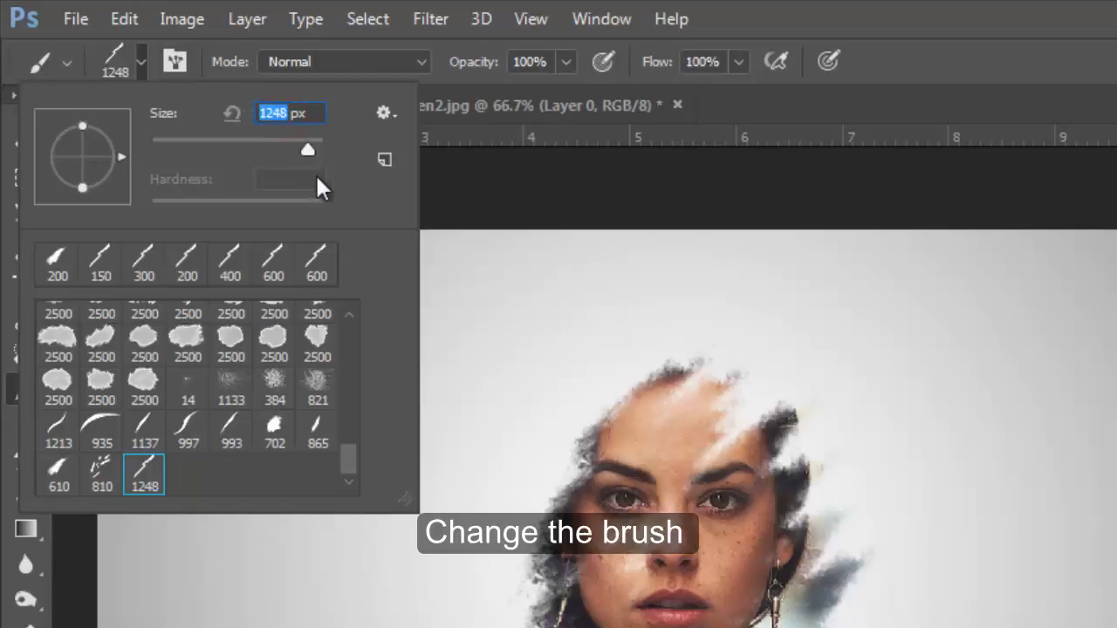
text(500)
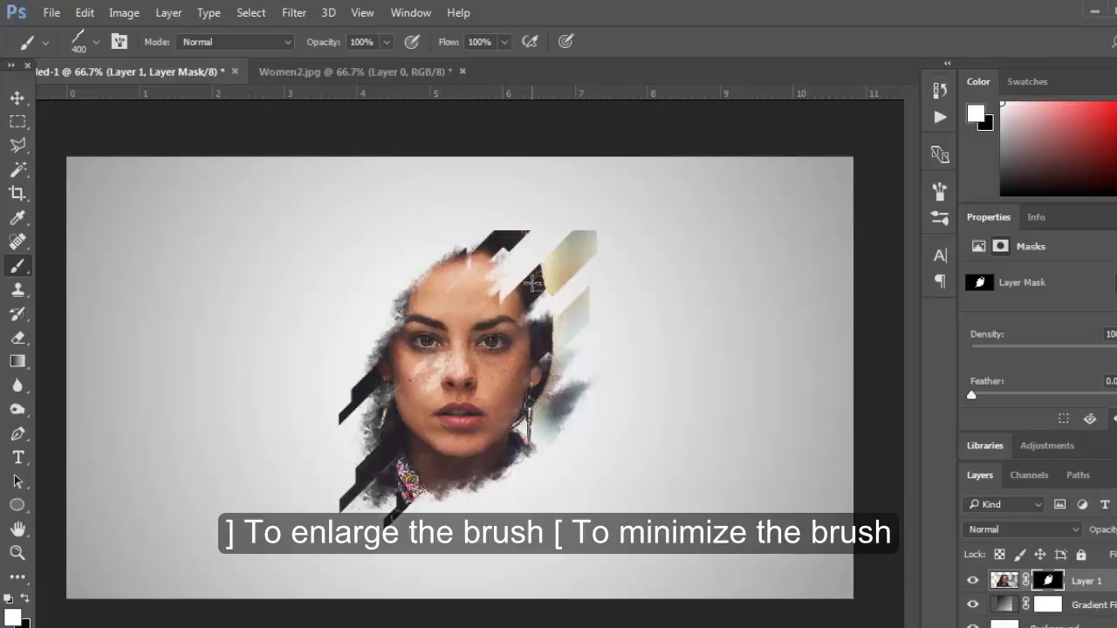
Paint more mask streaks near the collar and the upper-left of the head
key(p)
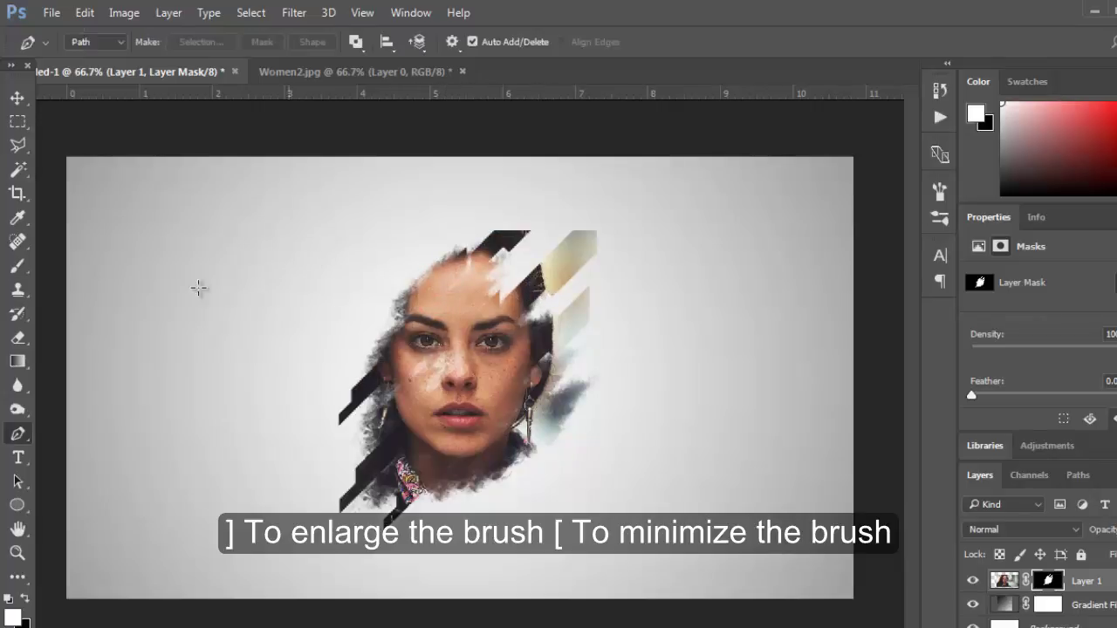
click(18, 264)
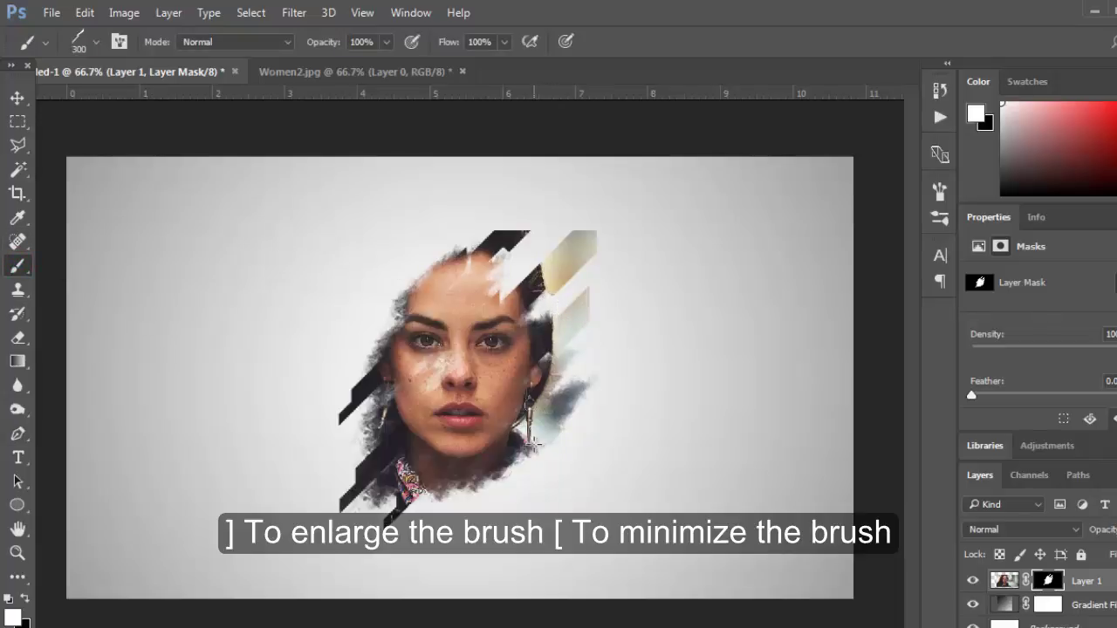
drag(524, 449, 535, 473)
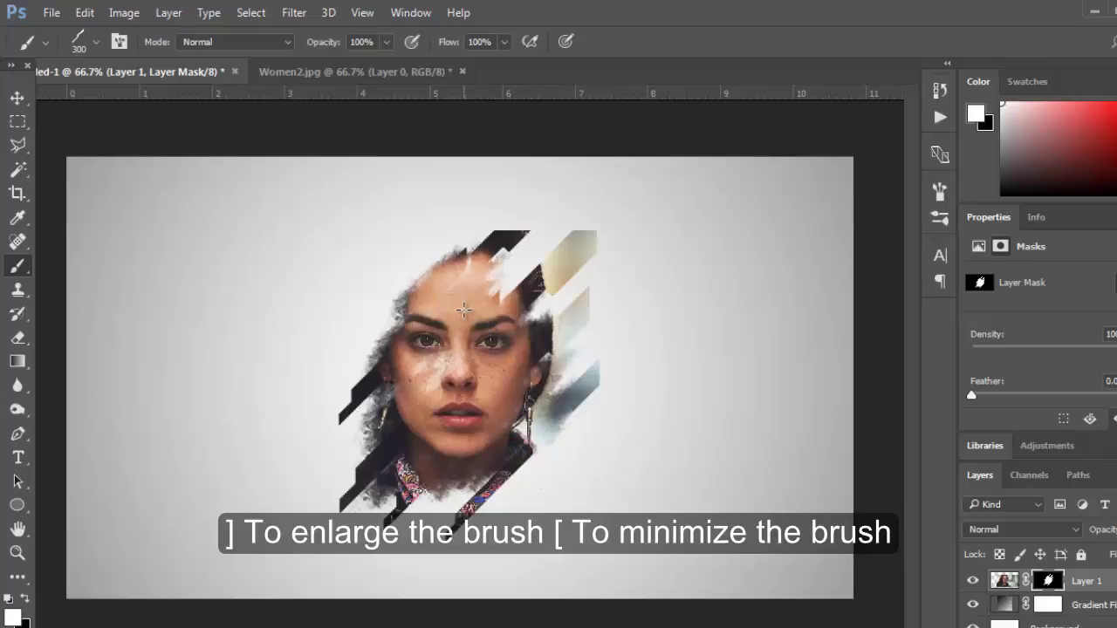
click(420, 274)
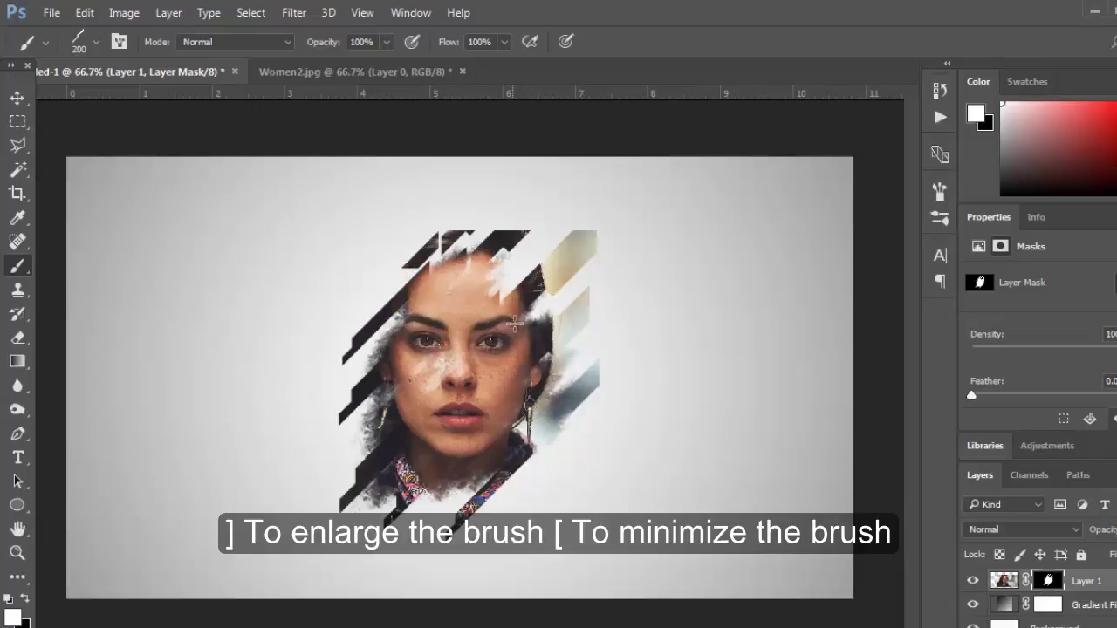
Shrink the brush to 100 px and stamp streaks around the hair, face sides, neck and lower-left edge
key(bracketleft)
key(bracketleft)
click(514, 273)
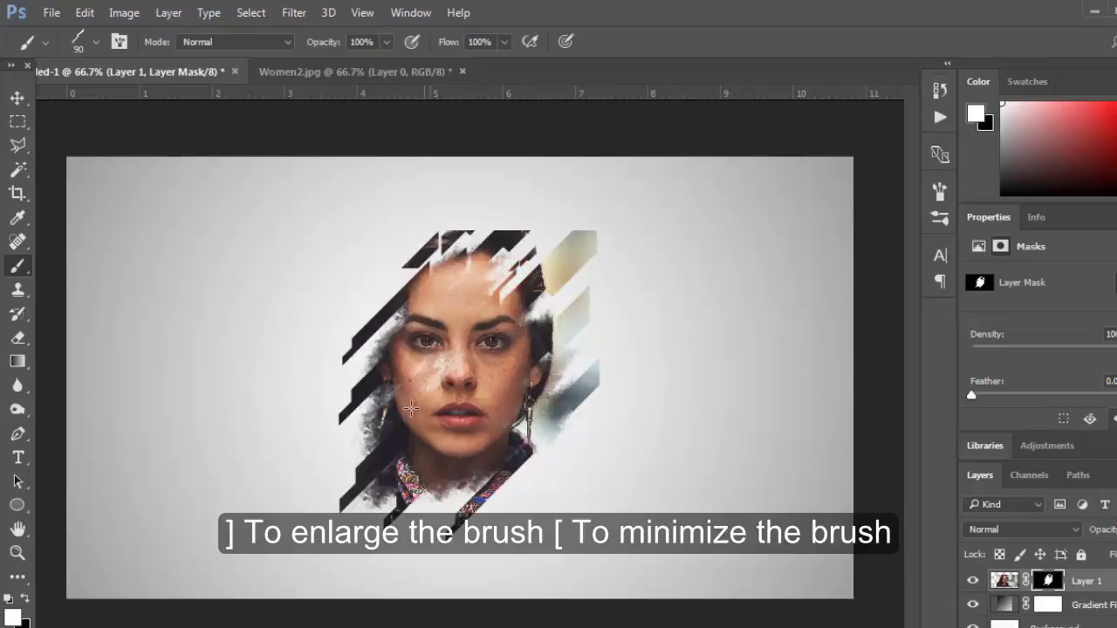
click(377, 422)
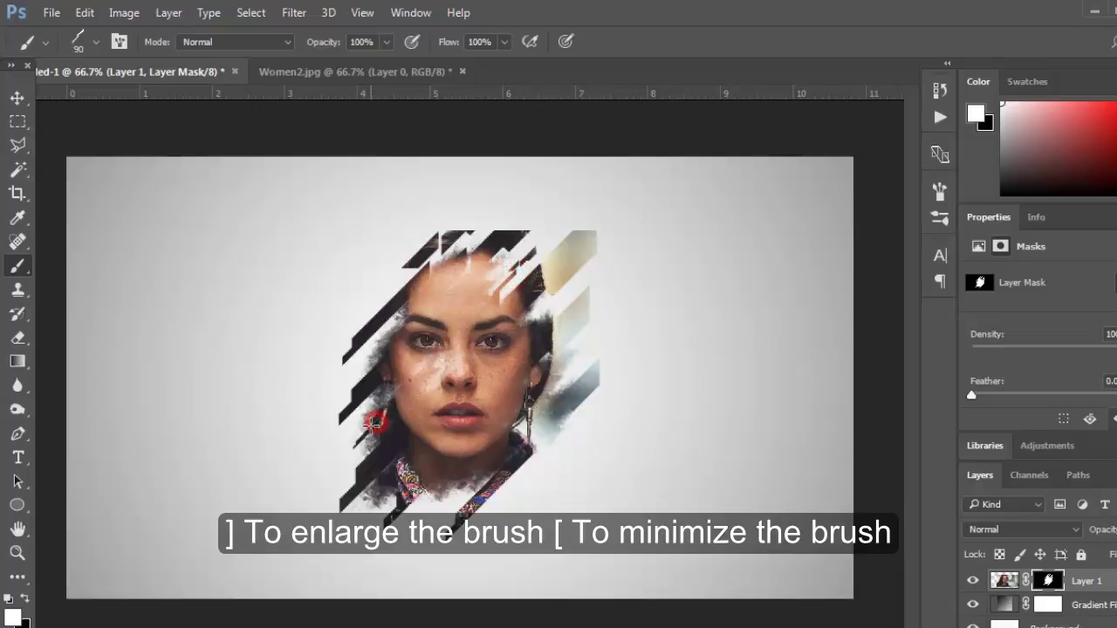
click(375, 490)
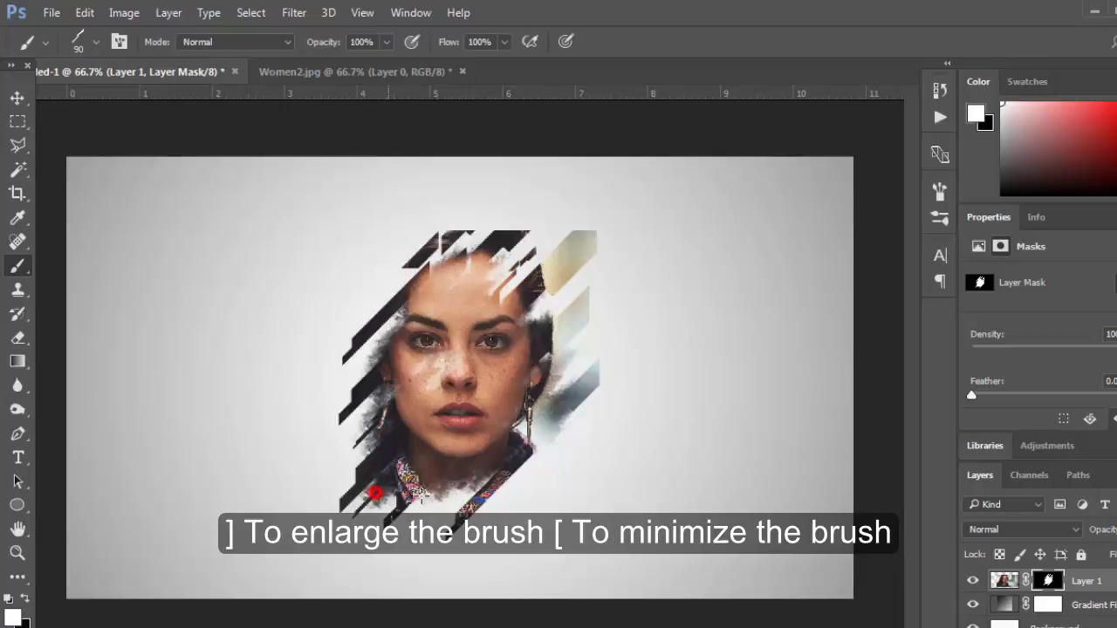
click(536, 314)
click(561, 370)
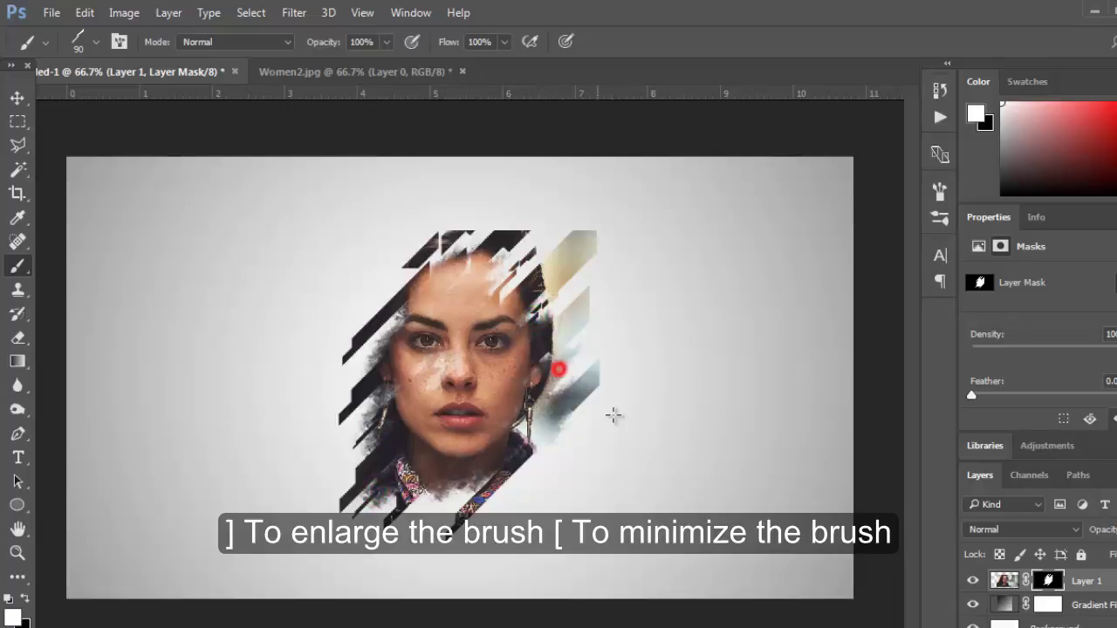
click(384, 341)
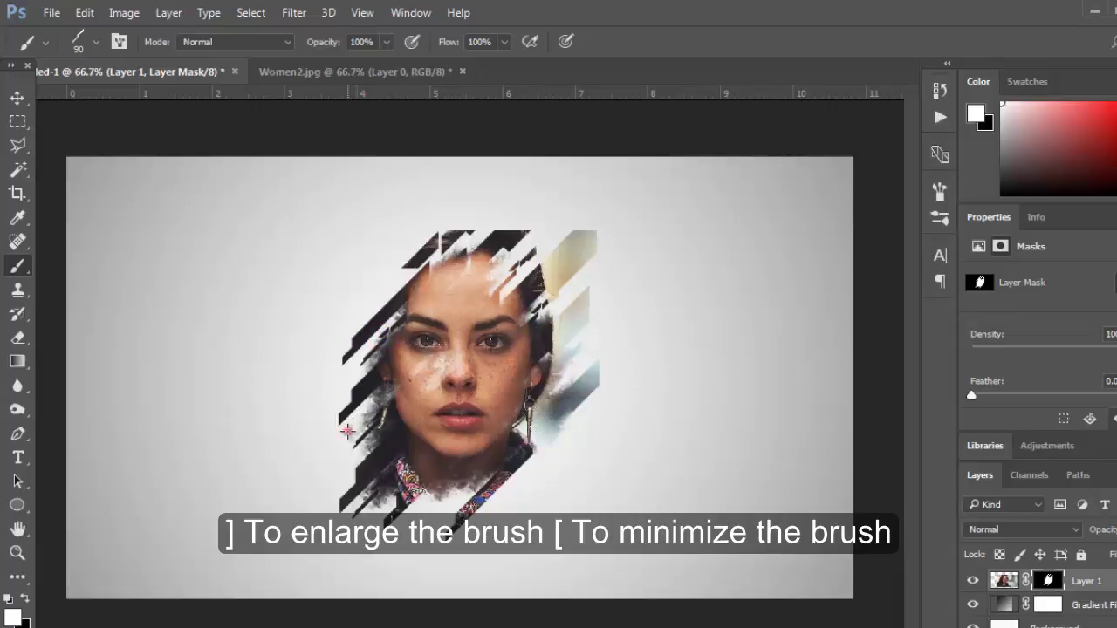
click(331, 472)
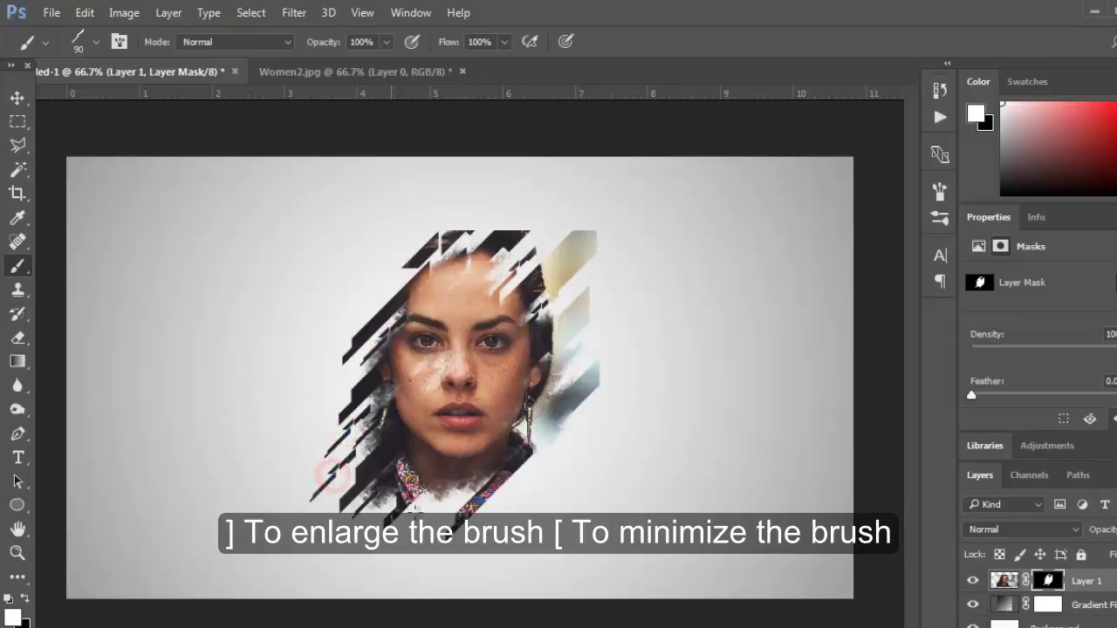
click(575, 288)
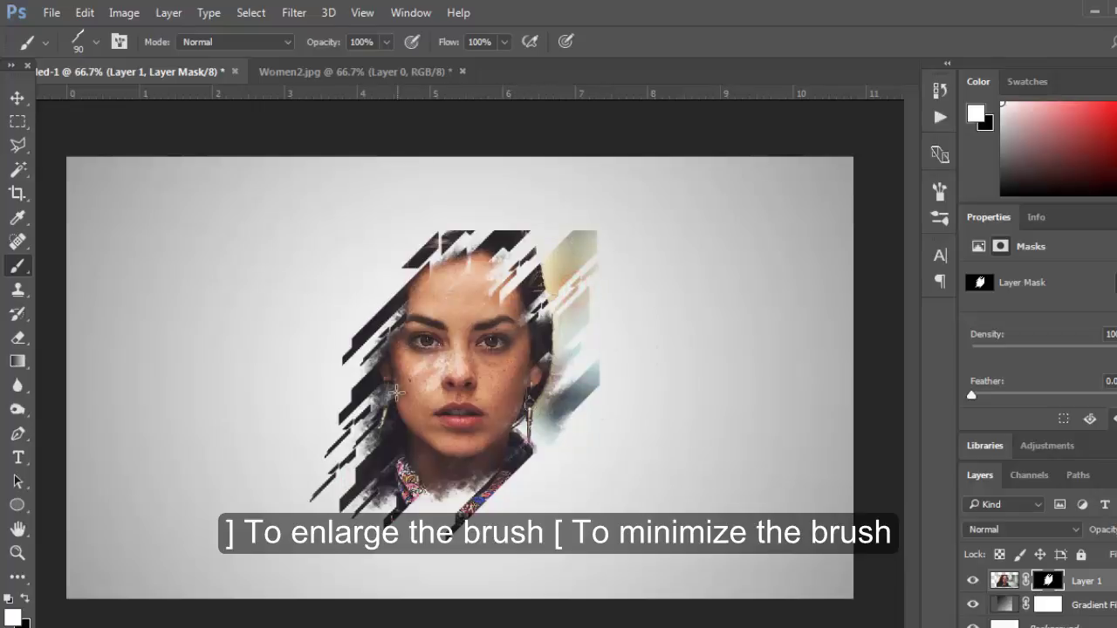
click(335, 389)
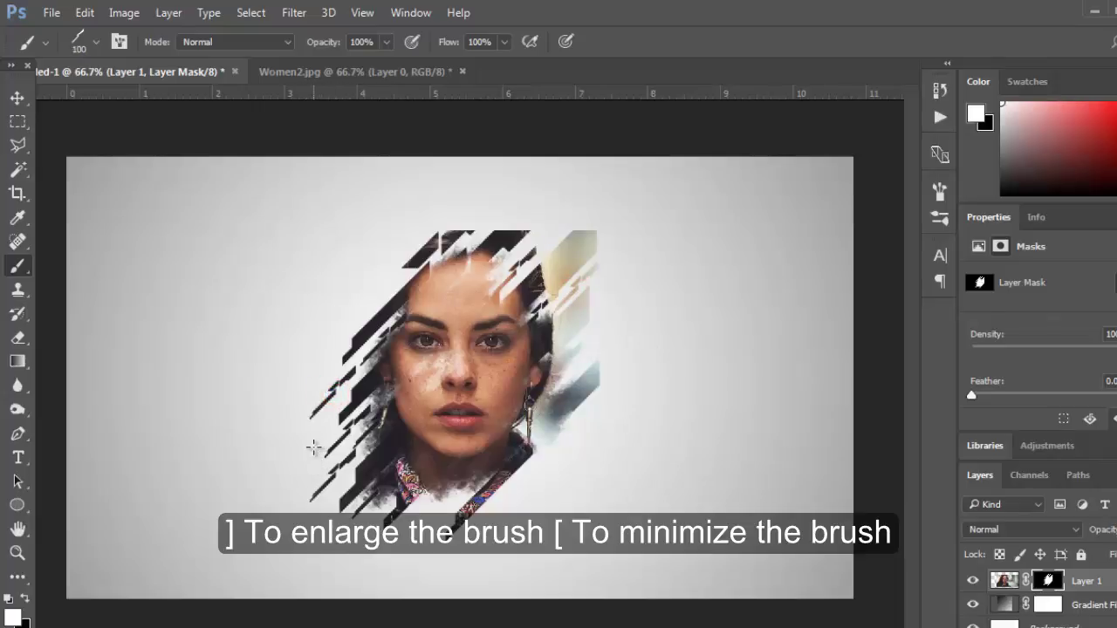
click(313, 439)
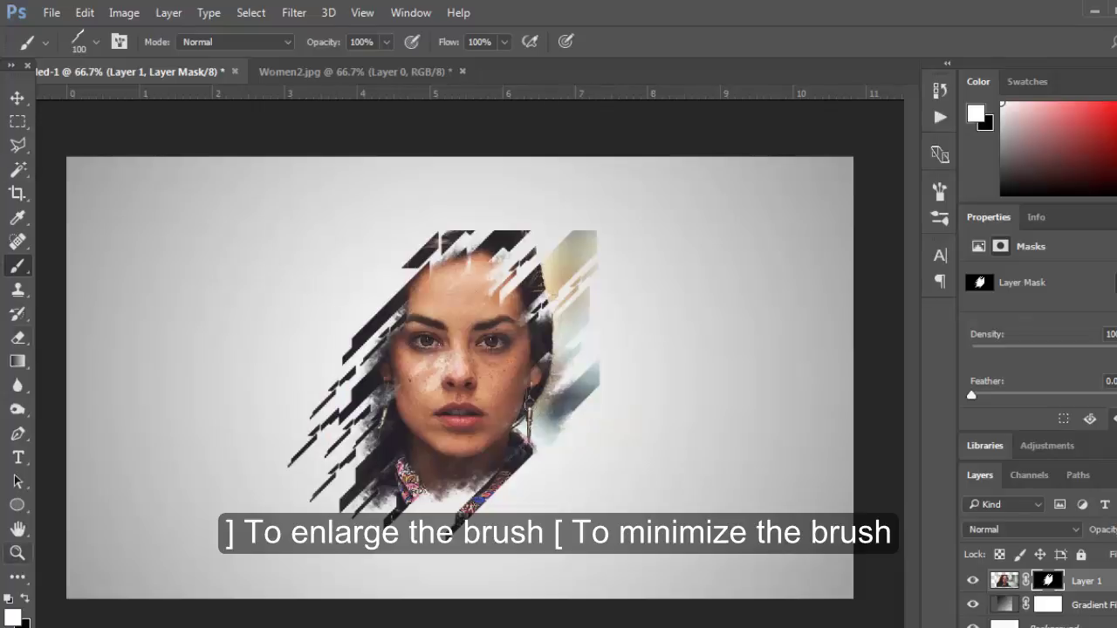
Zoom the view to 100% around the face
click(17, 99)
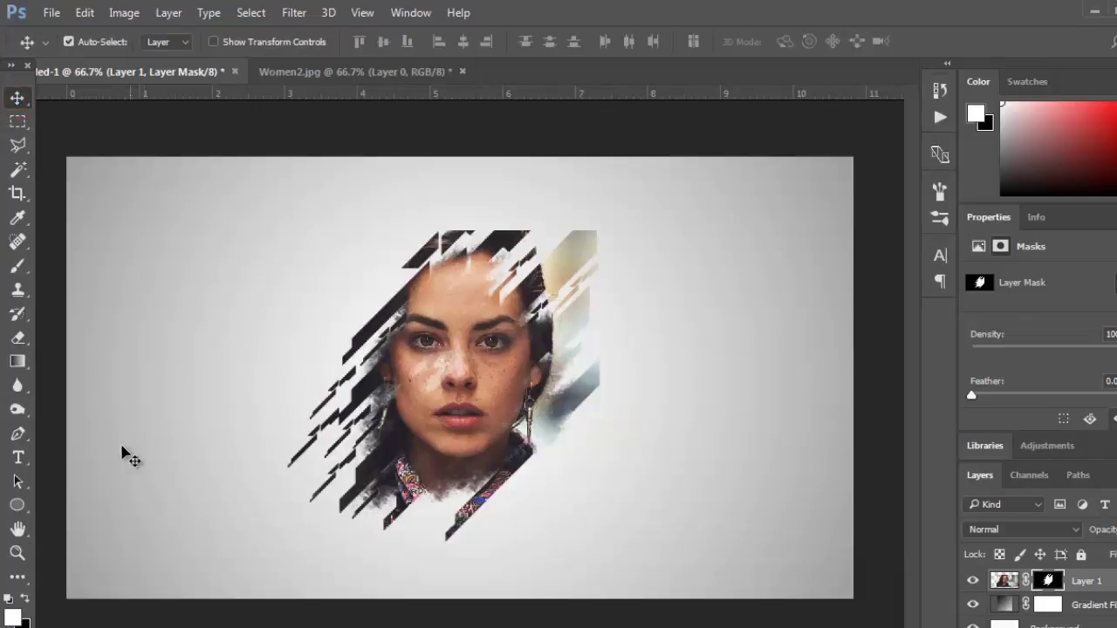
click(17, 552)
click(441, 399)
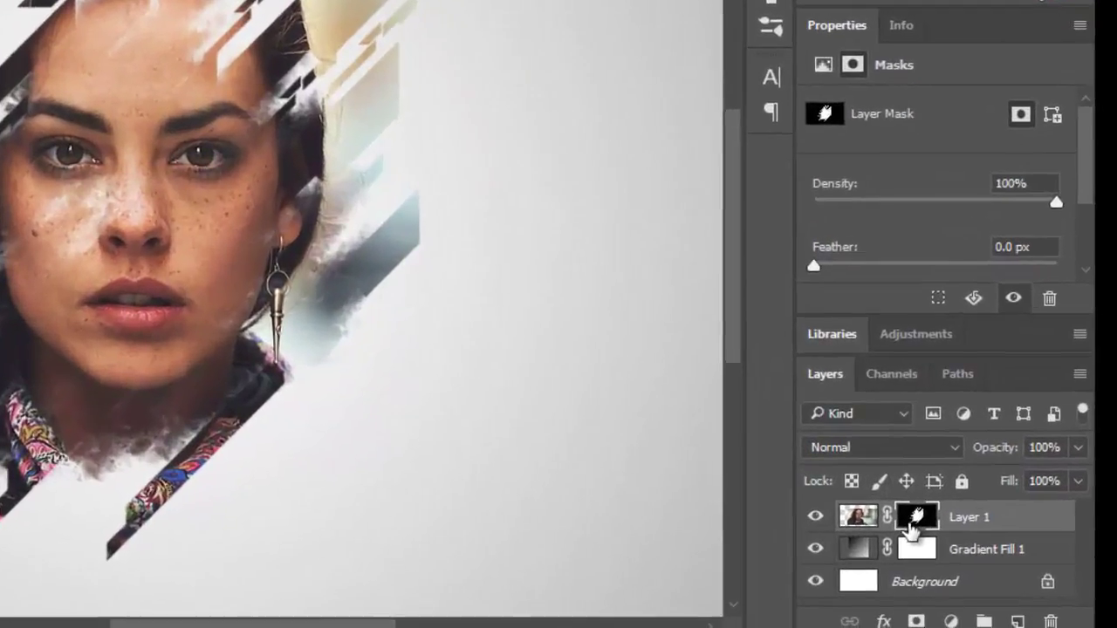
Add a Hue/Saturation adjustment layer with Hue 19, Saturation +100 and Lightness 5
click(951, 621)
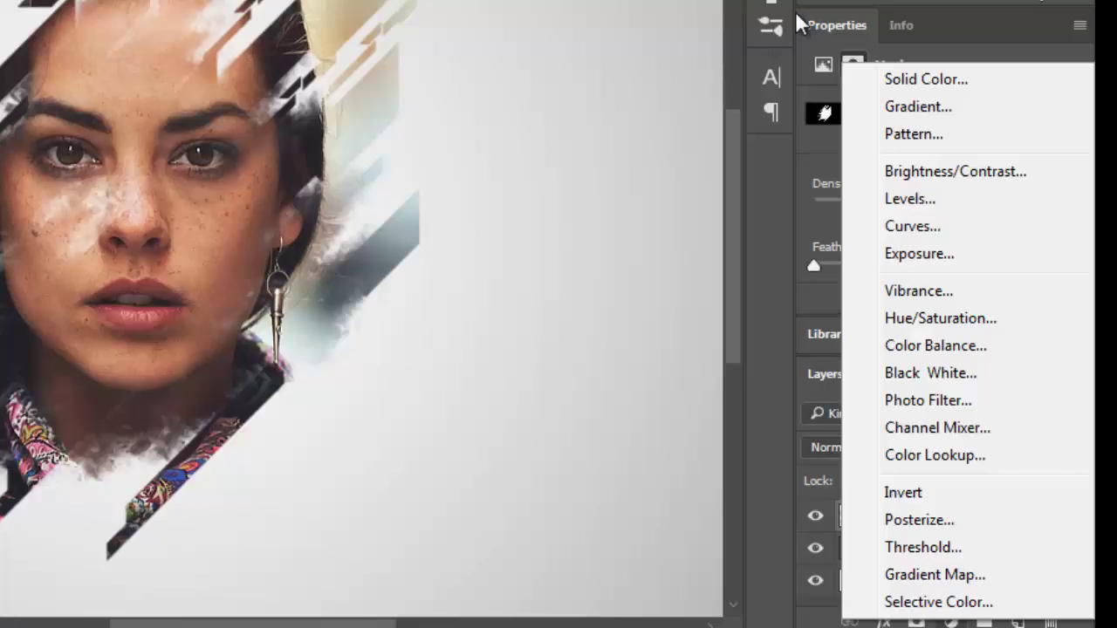
click(957, 316)
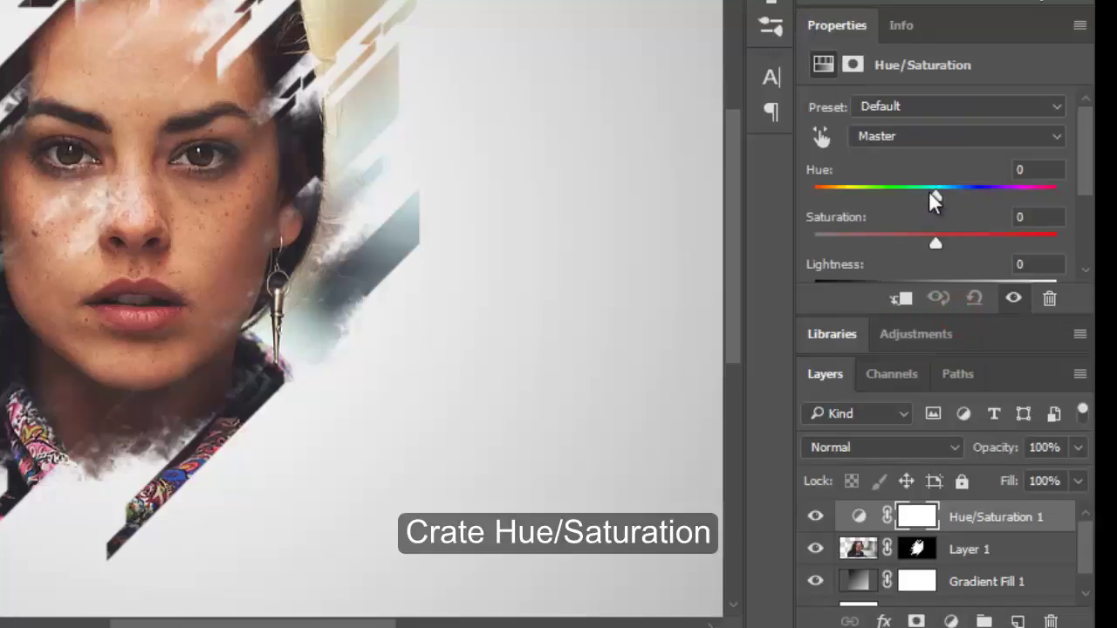
click(1025, 171)
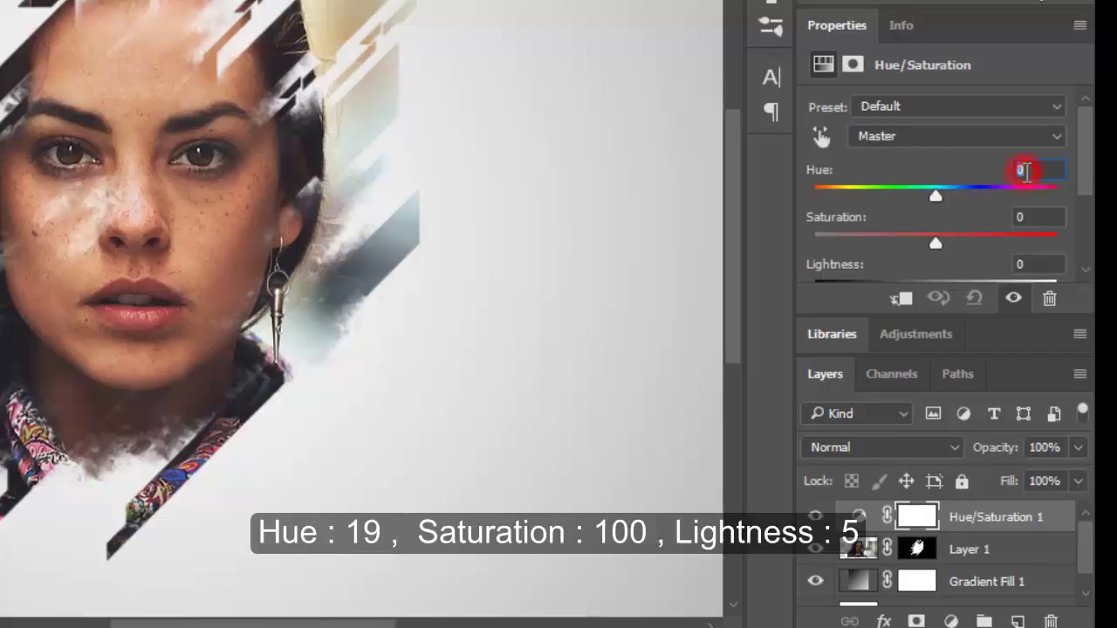
mouse_move(935, 201)
mouse_down()
mouse_move(978, 193)
mouse_move(937, 207)
mouse_move(890, 185)
mouse_up()
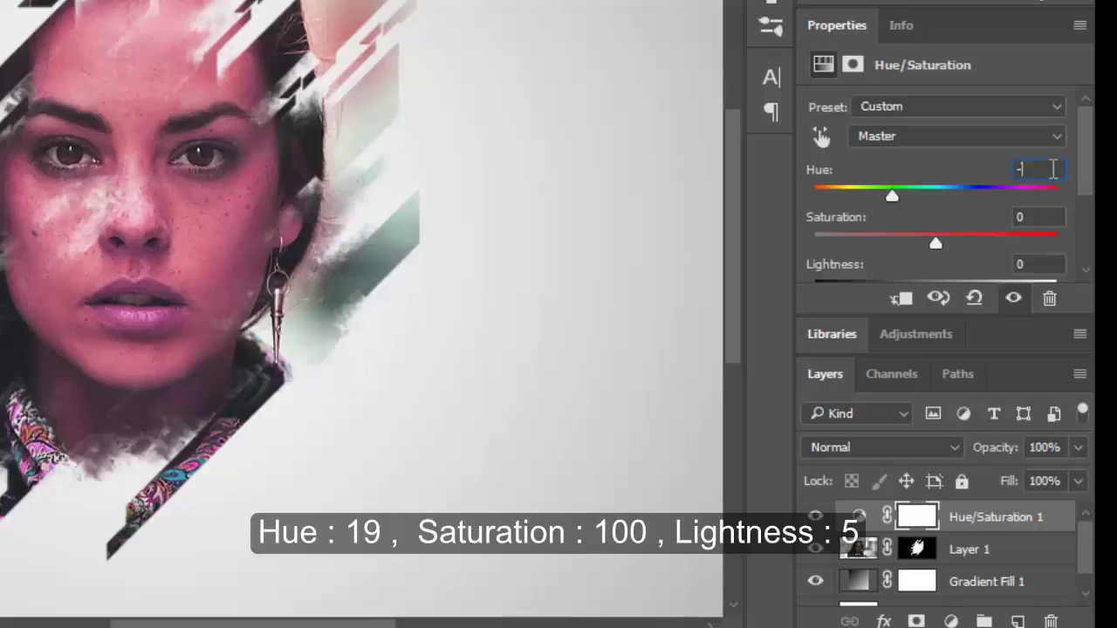
text(19)
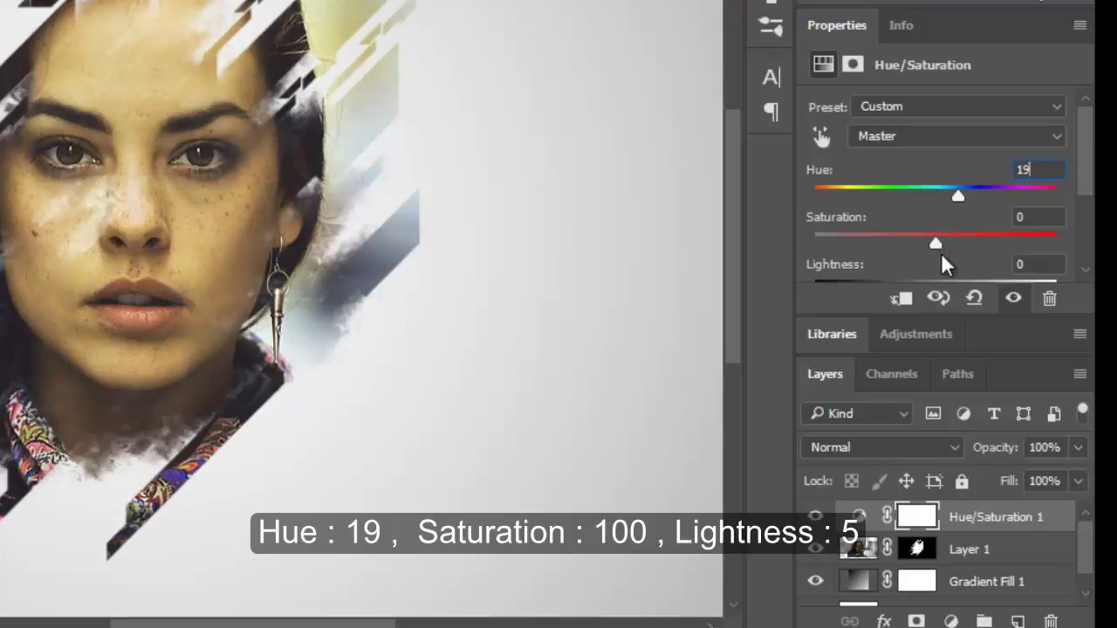
drag(936, 242, 1058, 236)
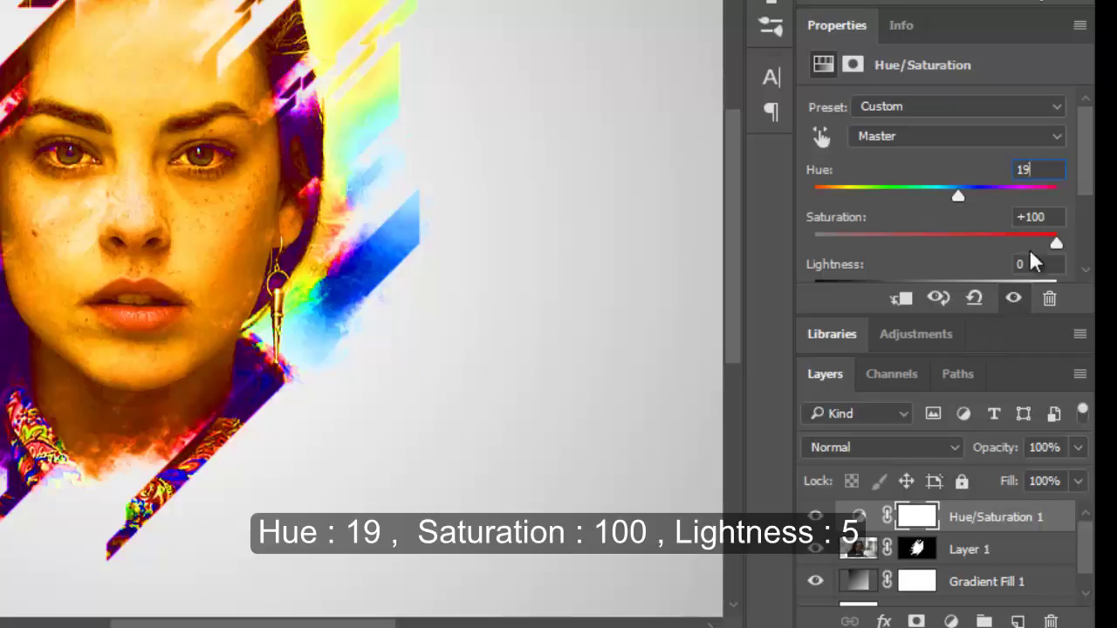
drag(1085, 180, 1053, 210)
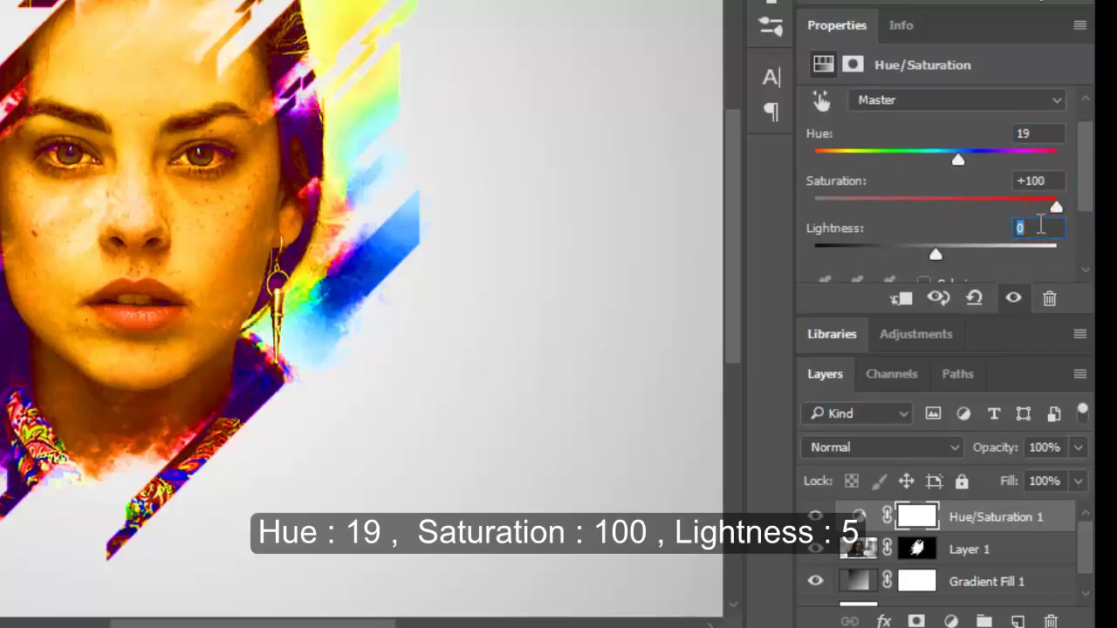
text(5)
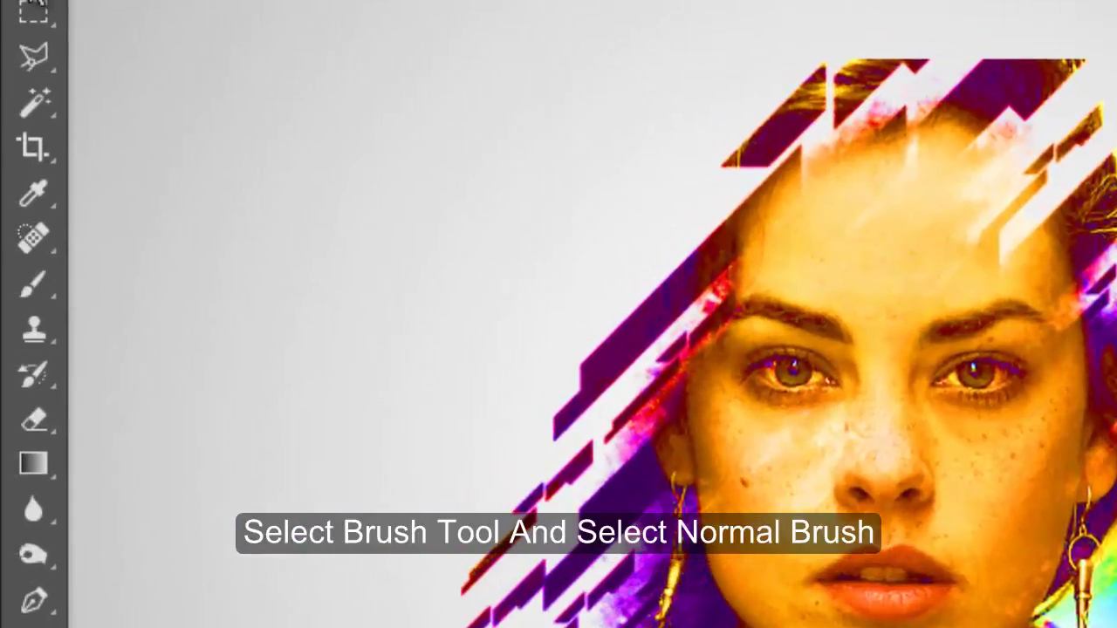
Zoom in closely on the portrait's eyes
click(37, 288)
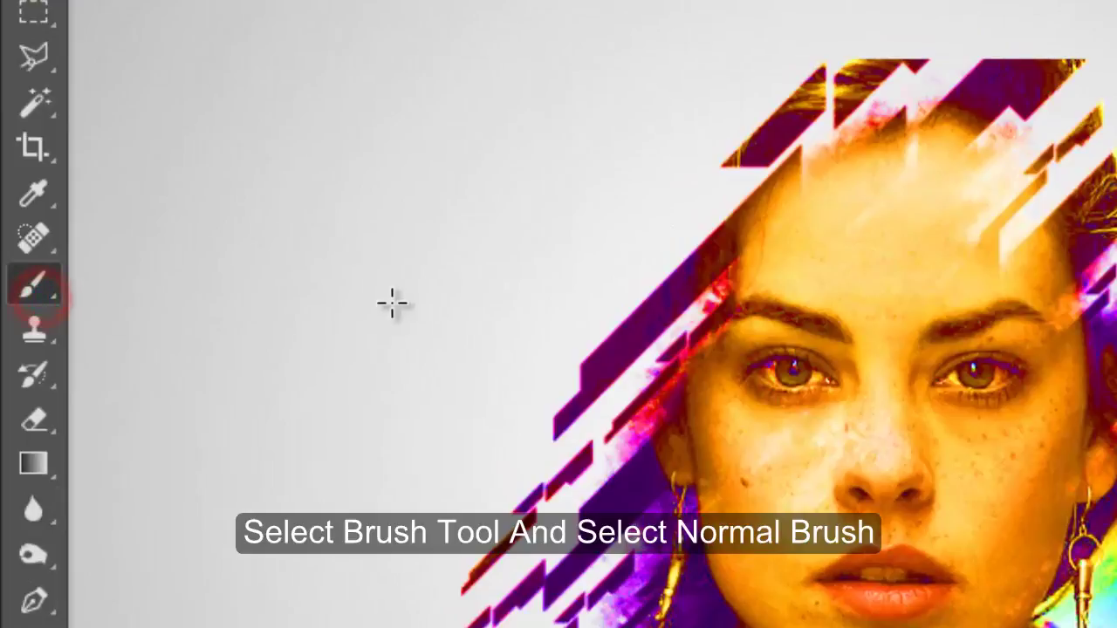
key(z)
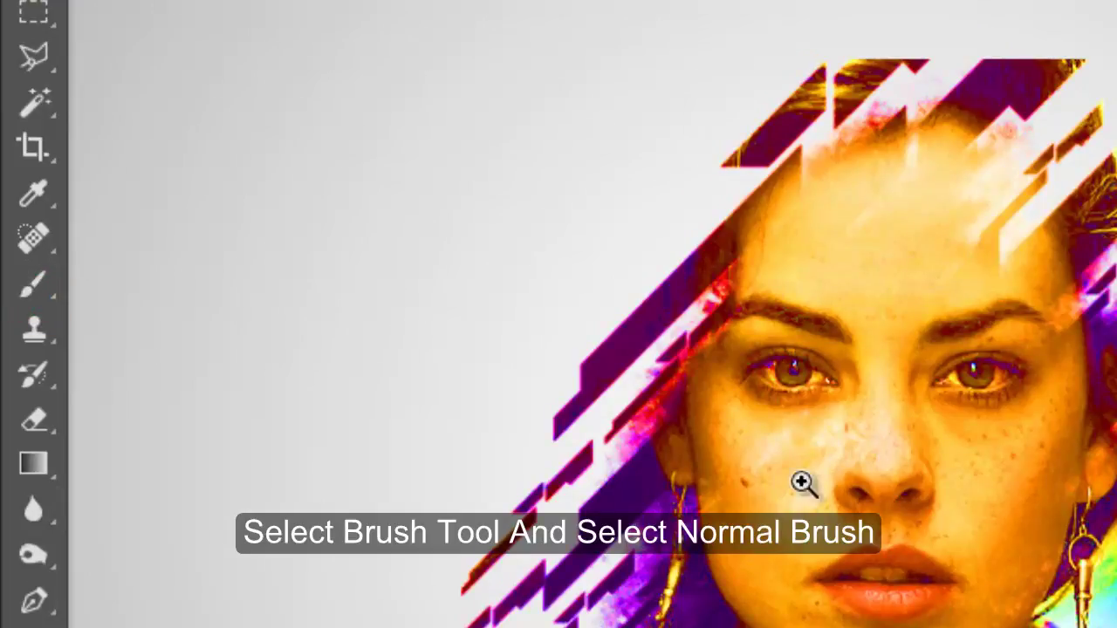
click(1002, 403)
click(994, 399)
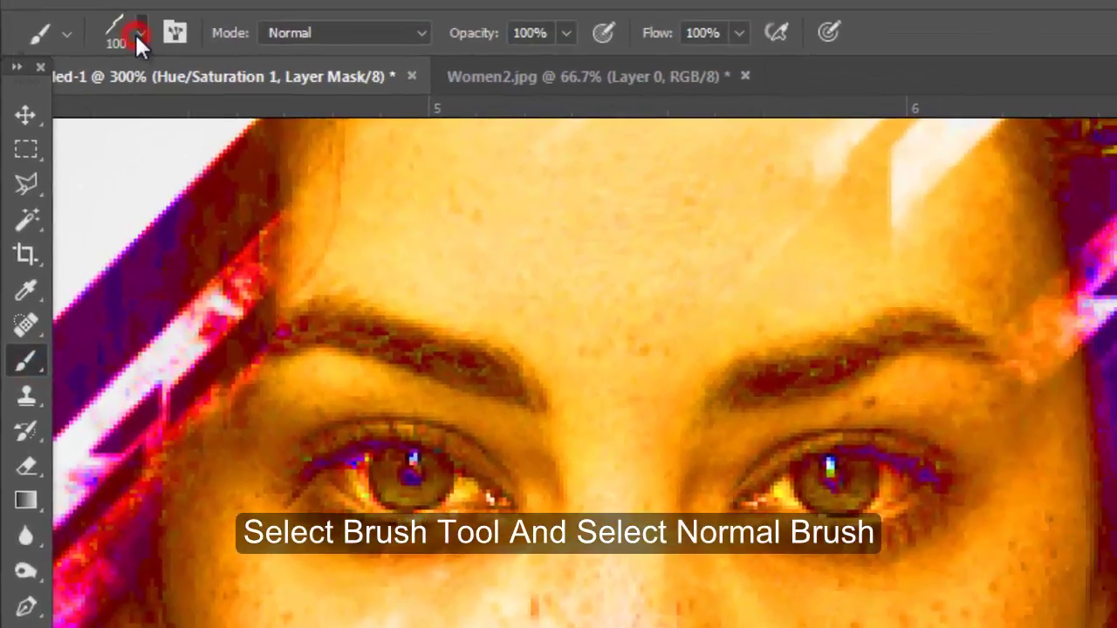
Set up a 5 px hard round brush with black as the painting colour
click(141, 33)
mouse_move(345, 428)
mouse_down()
mouse_move(361, 337)
mouse_move(353, 301)
mouse_up()
click(273, 293)
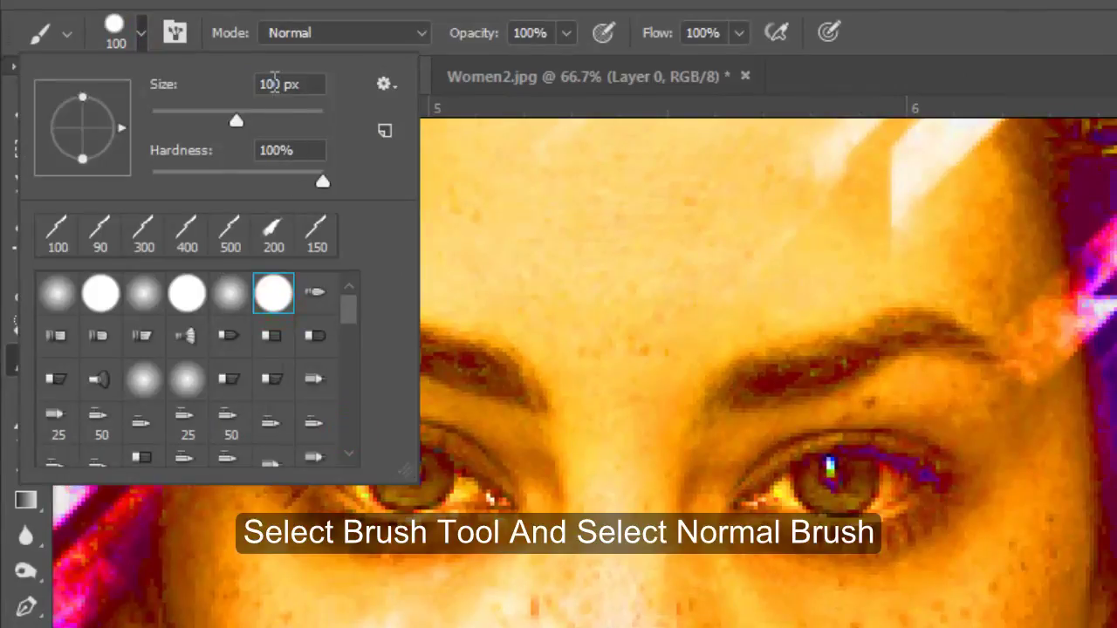
drag(279, 83, 258, 91)
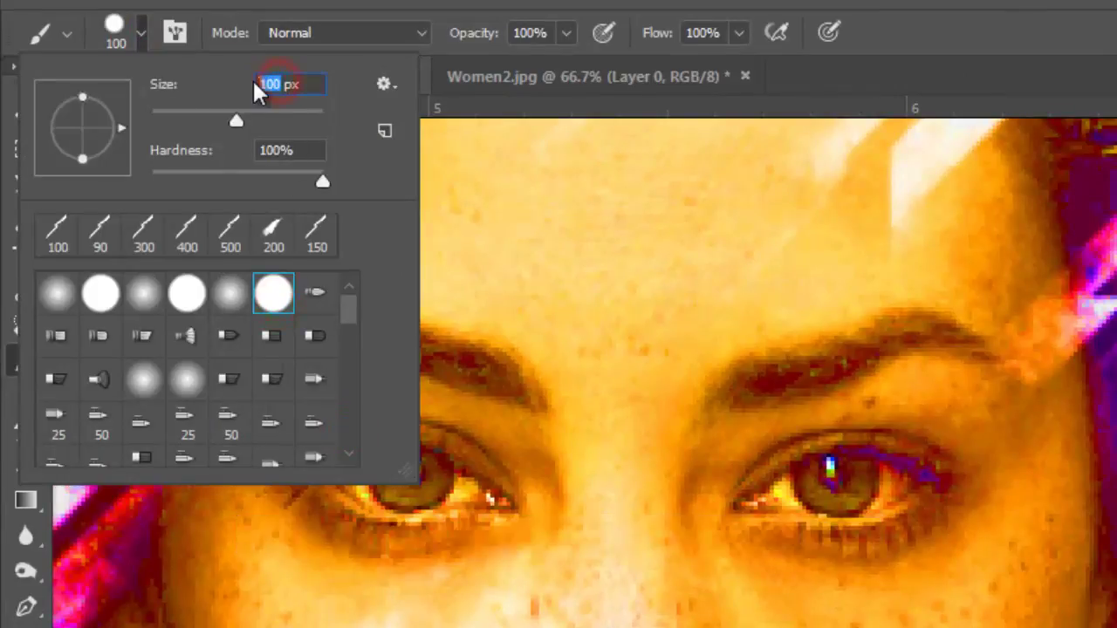
text(5)
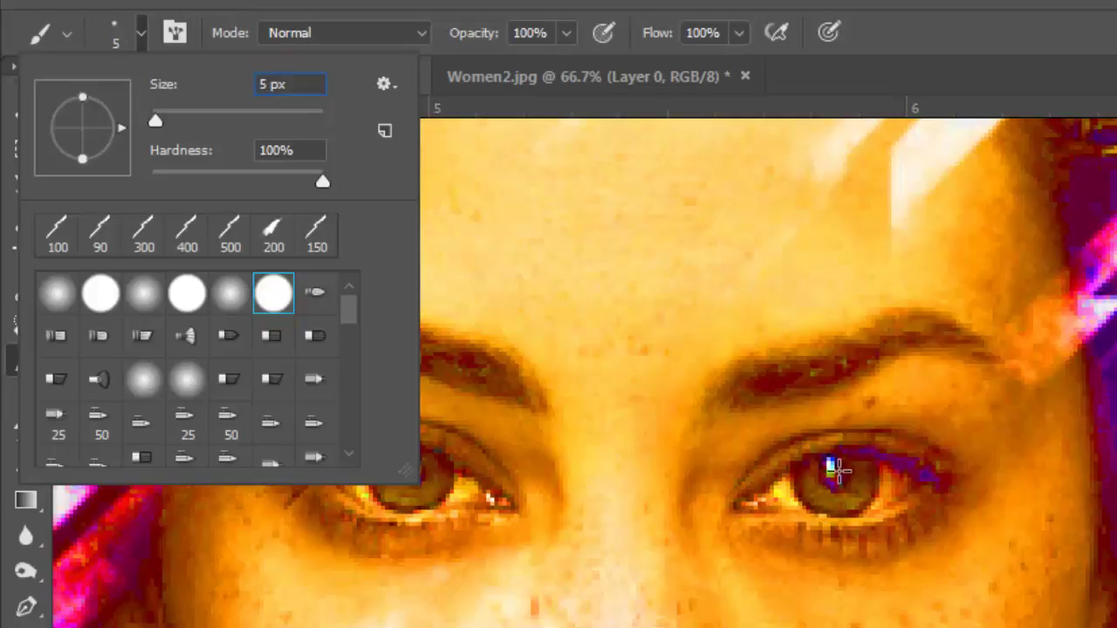
key(Return)
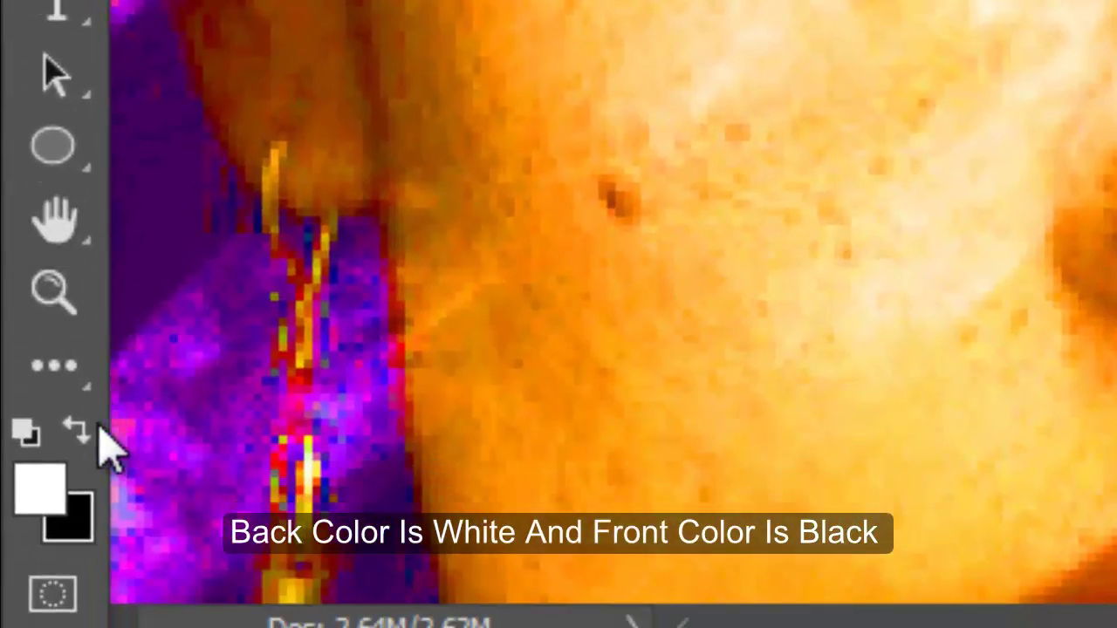
click(77, 429)
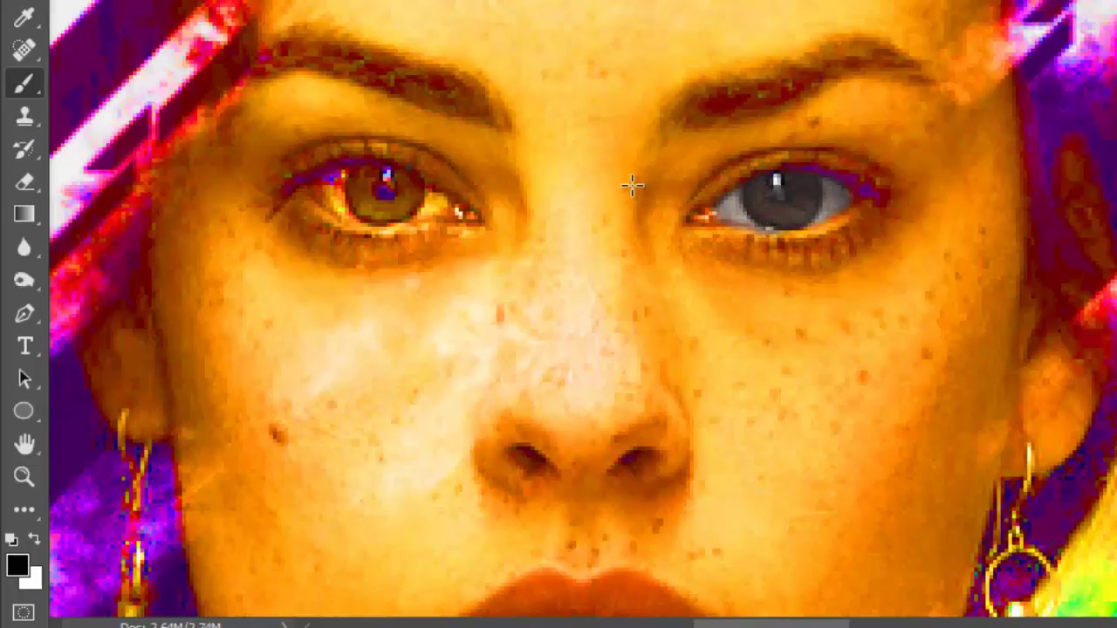
Paint black over the other iris and the upper lip to restore their natural colour
drag(565, 254, 742, 284)
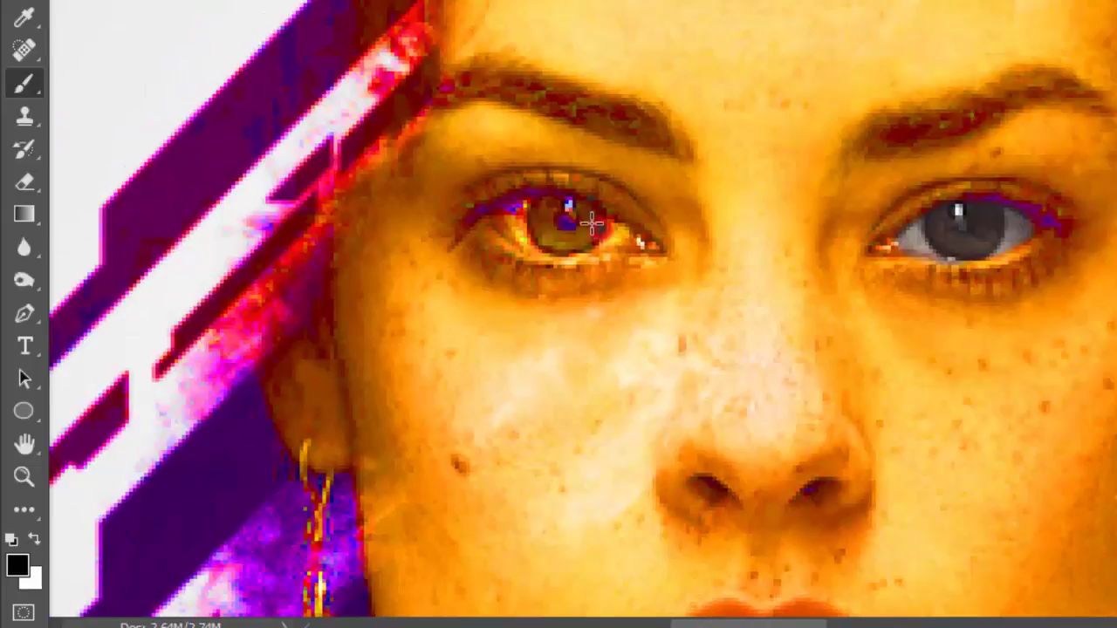
mouse_move(555, 217)
mouse_down()
mouse_move(511, 215)
mouse_move(558, 205)
mouse_move(613, 219)
mouse_move(620, 241)
mouse_move(535, 230)
mouse_move(510, 240)
mouse_move(590, 244)
mouse_up()
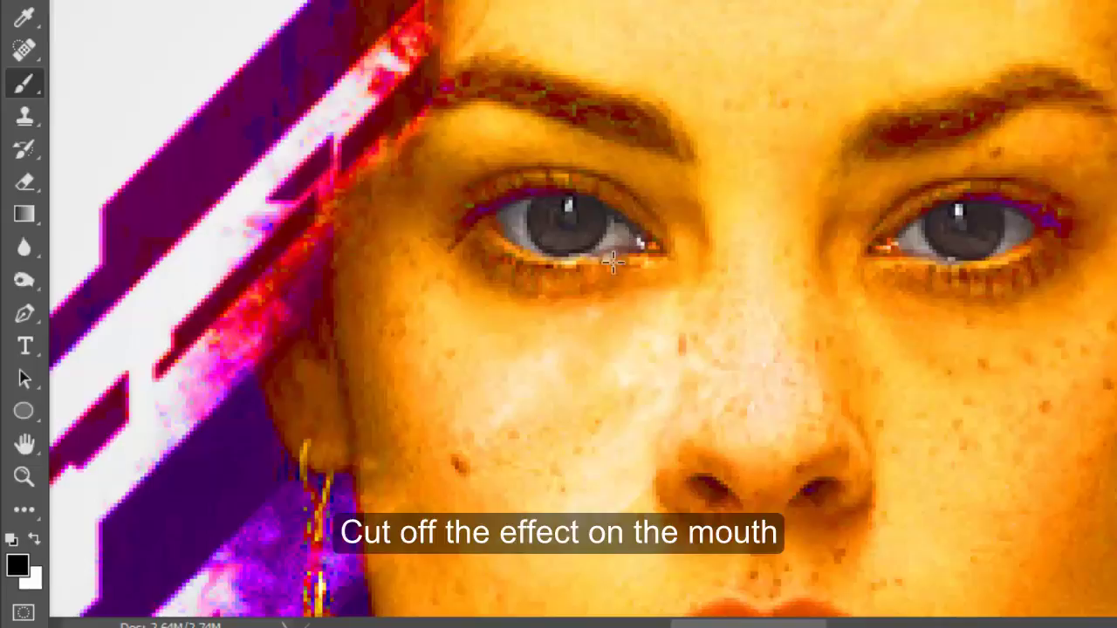
mouse_move(770, 308)
mouse_down()
mouse_move(614, 195)
mouse_move(626, 83)
mouse_move(658, 61)
mouse_up()
mouse_move(716, 324)
mouse_down()
mouse_move(689, 337)
mouse_move(738, 334)
mouse_move(690, 327)
mouse_up()
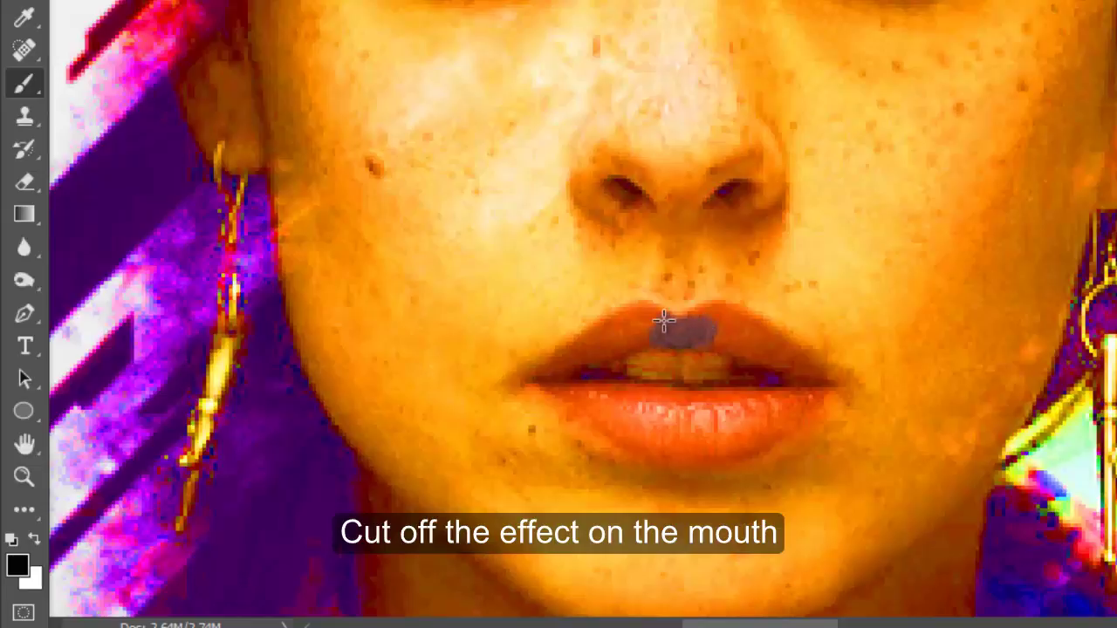
mouse_move(634, 316)
mouse_down()
mouse_move(564, 356)
mouse_move(643, 324)
mouse_move(699, 333)
mouse_move(715, 314)
mouse_move(766, 330)
mouse_move(825, 374)
mouse_move(717, 324)
mouse_move(655, 336)
mouse_move(738, 332)
mouse_move(611, 357)
mouse_move(753, 360)
mouse_move(569, 365)
mouse_move(581, 392)
mouse_move(564, 386)
mouse_move(688, 370)
mouse_move(772, 385)
mouse_move(797, 375)
mouse_move(746, 403)
mouse_move(611, 394)
mouse_move(716, 409)
mouse_move(824, 393)
mouse_move(678, 420)
mouse_move(588, 394)
mouse_move(636, 424)
mouse_move(706, 431)
mouse_move(764, 431)
mouse_move(803, 406)
mouse_move(691, 443)
mouse_move(612, 423)
mouse_move(632, 421)
mouse_move(615, 436)
mouse_move(567, 410)
mouse_move(649, 449)
mouse_move(718, 451)
mouse_move(760, 431)
mouse_move(721, 462)
mouse_move(658, 451)
mouse_move(731, 454)
mouse_move(657, 460)
mouse_move(584, 417)
mouse_up()
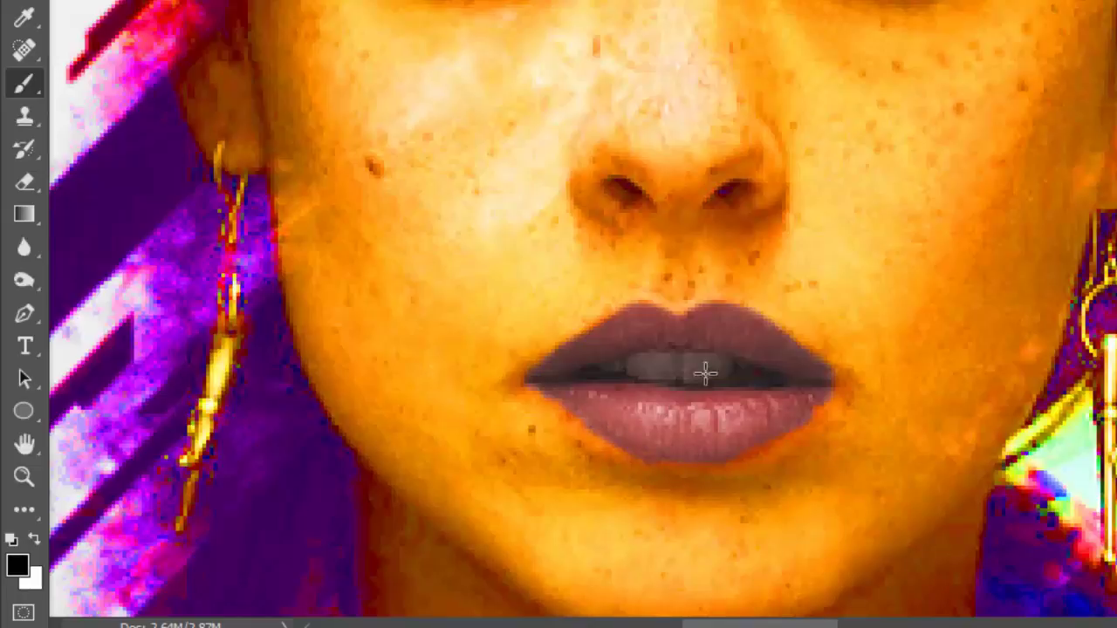
Restore the lower lip, then set the brush to 33% hardness and 20 px
drag(713, 451, 748, 446)
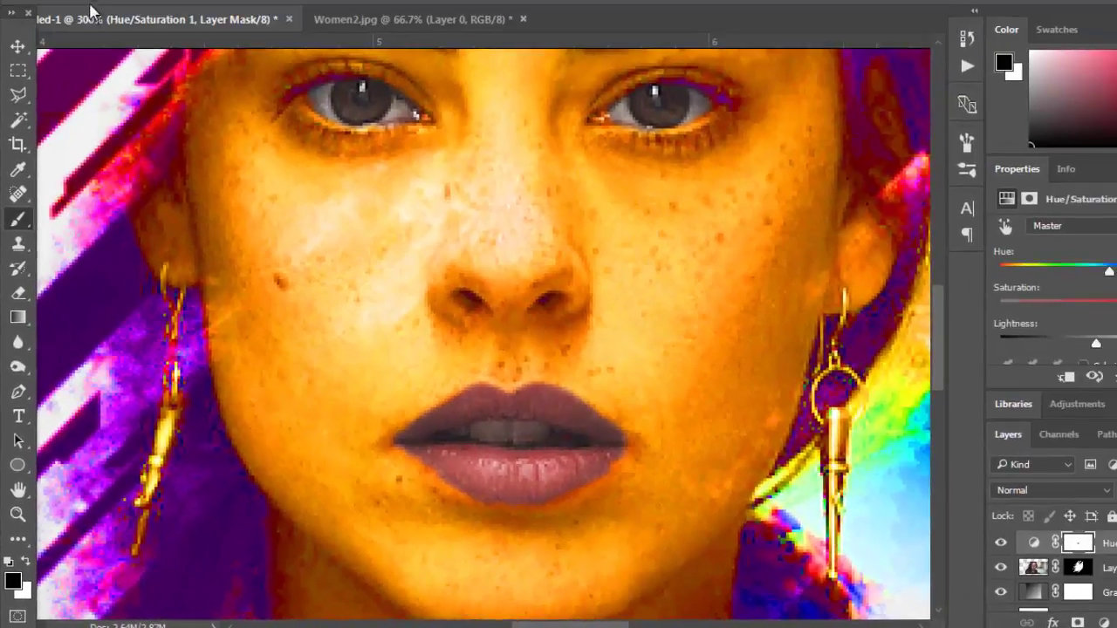
click(99, 2)
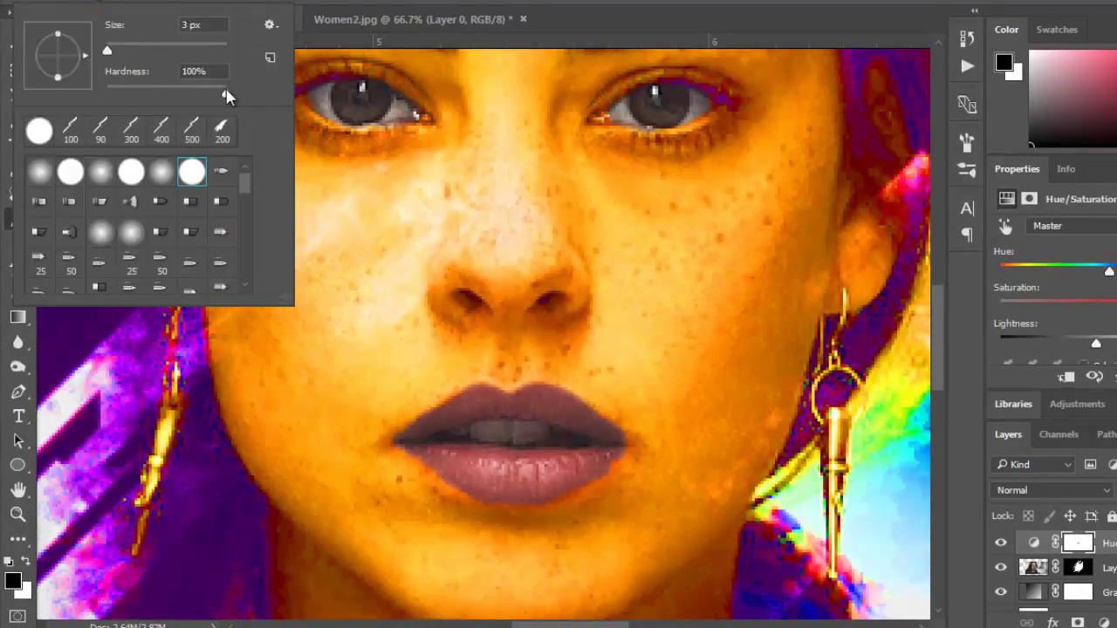
drag(227, 96, 145, 92)
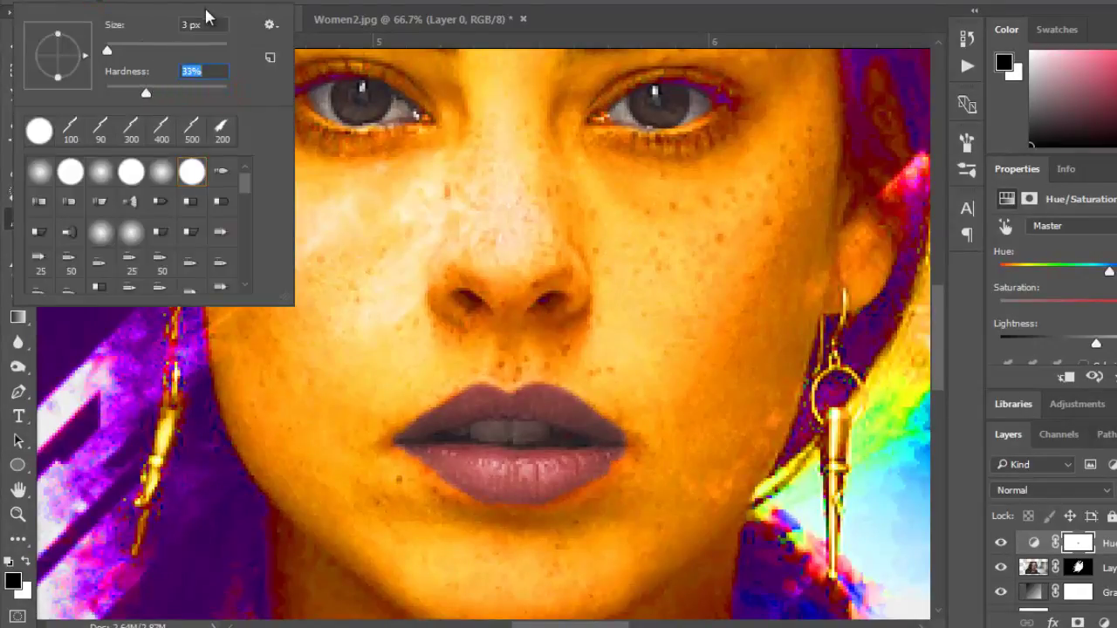
click(185, 24)
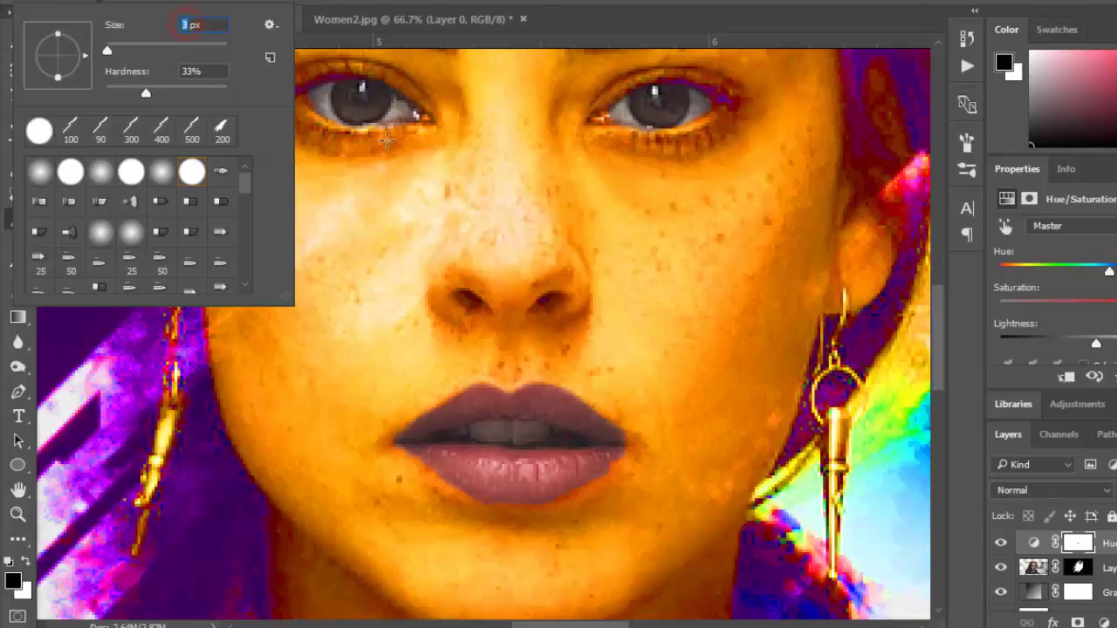
text(120)
key(Return)
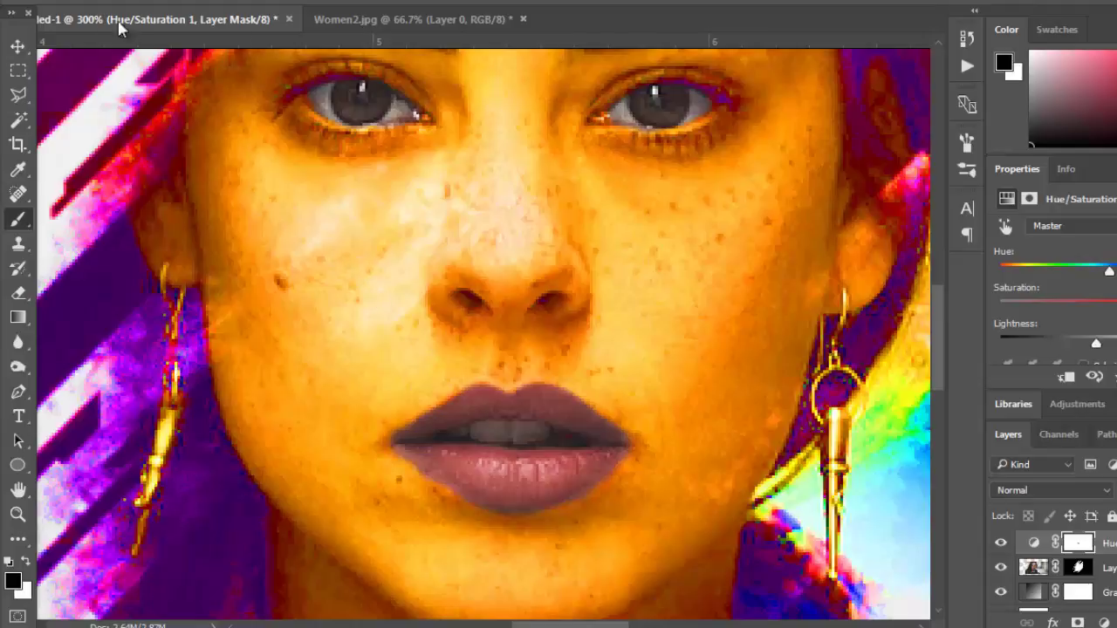
Raise brush hardness to about 80% and touch up the lip edge
click(105, 1)
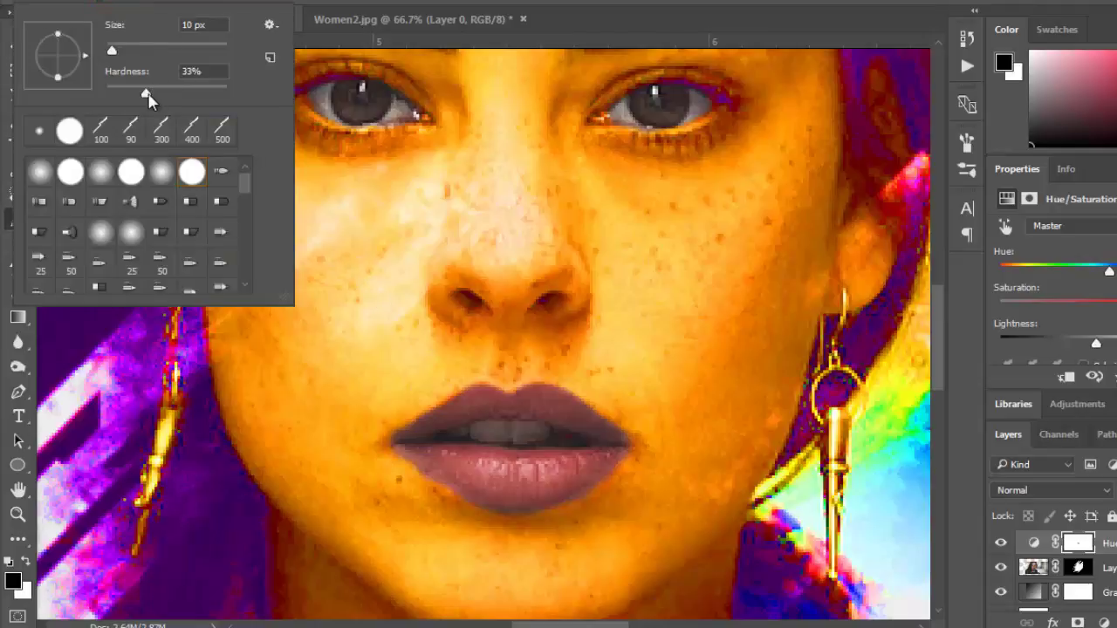
drag(147, 94, 199, 94)
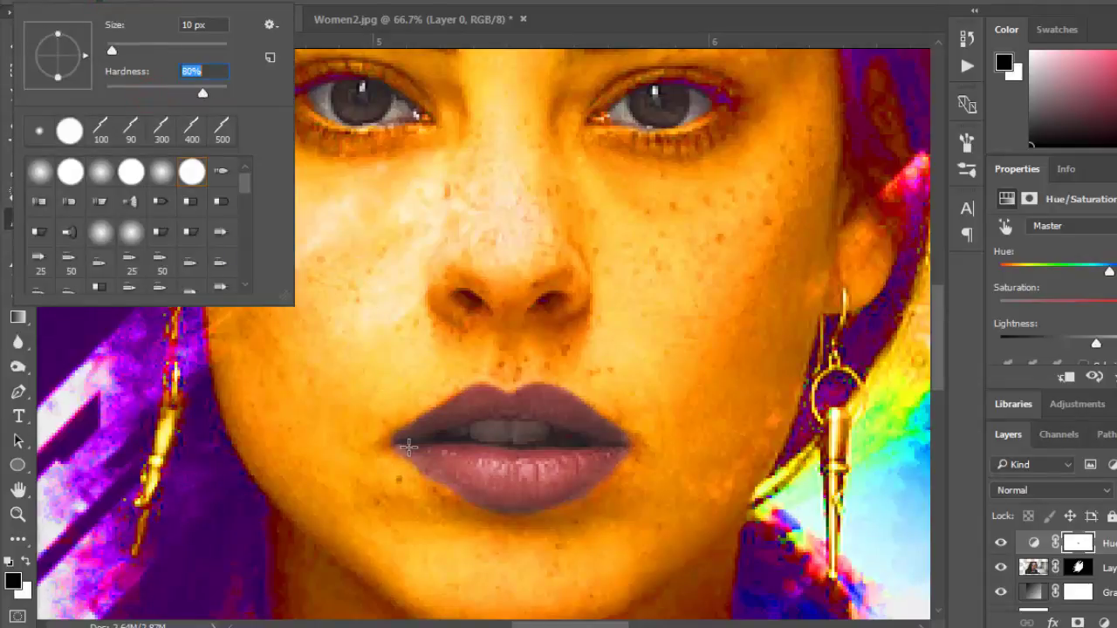
click(408, 443)
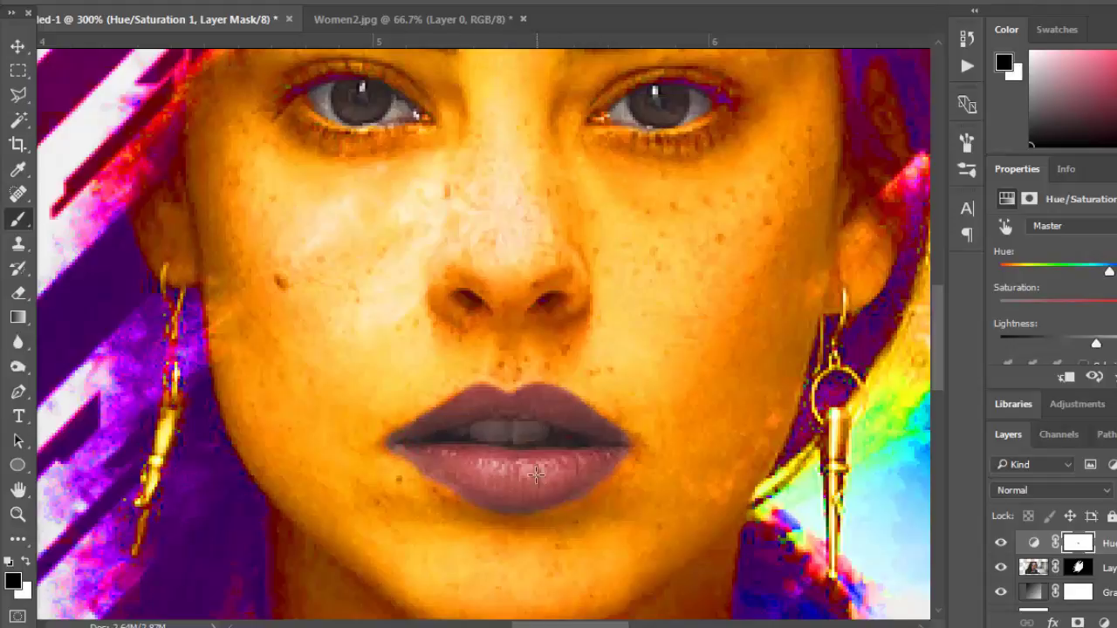
Zoom out to 100% and then 66.7% to view the whole portrait, then return to 100%
click(18, 515)
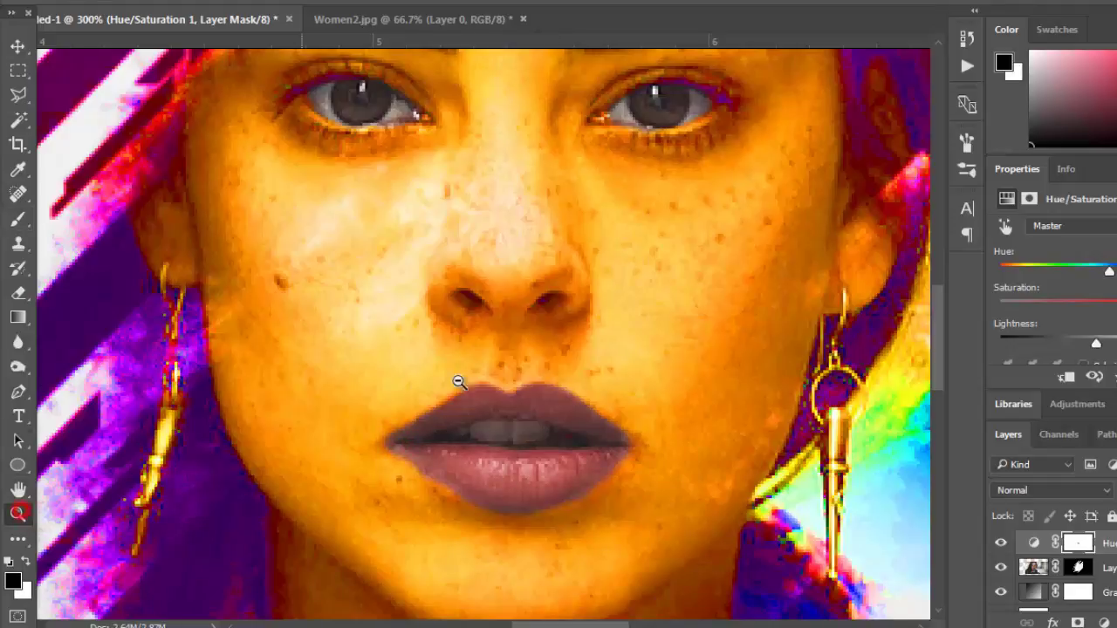
alt+click(524, 361)
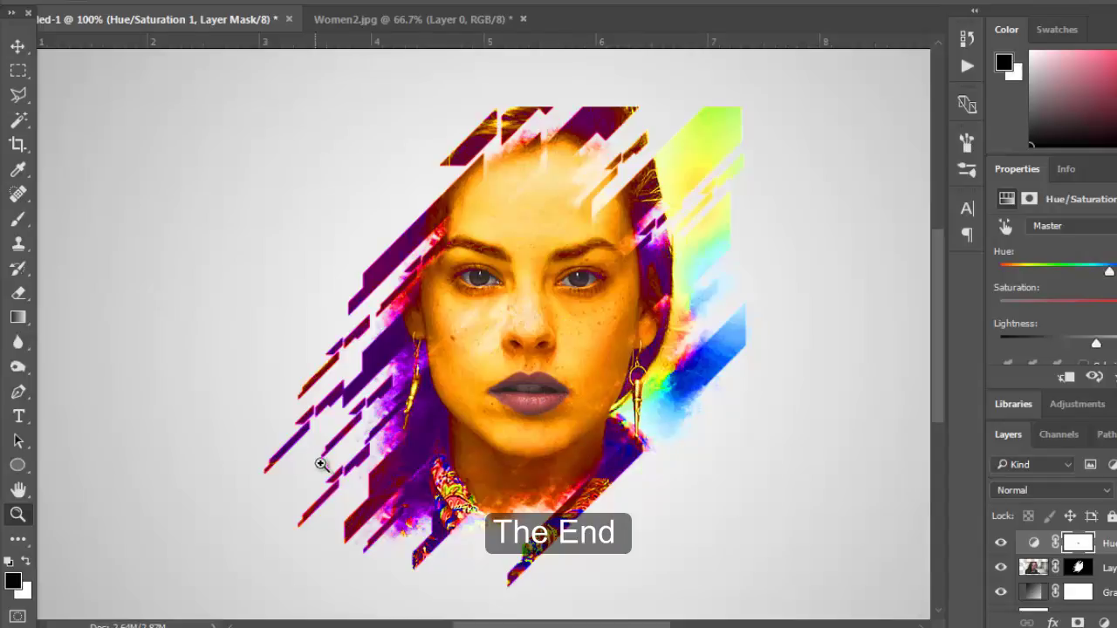
alt+click(529, 349)
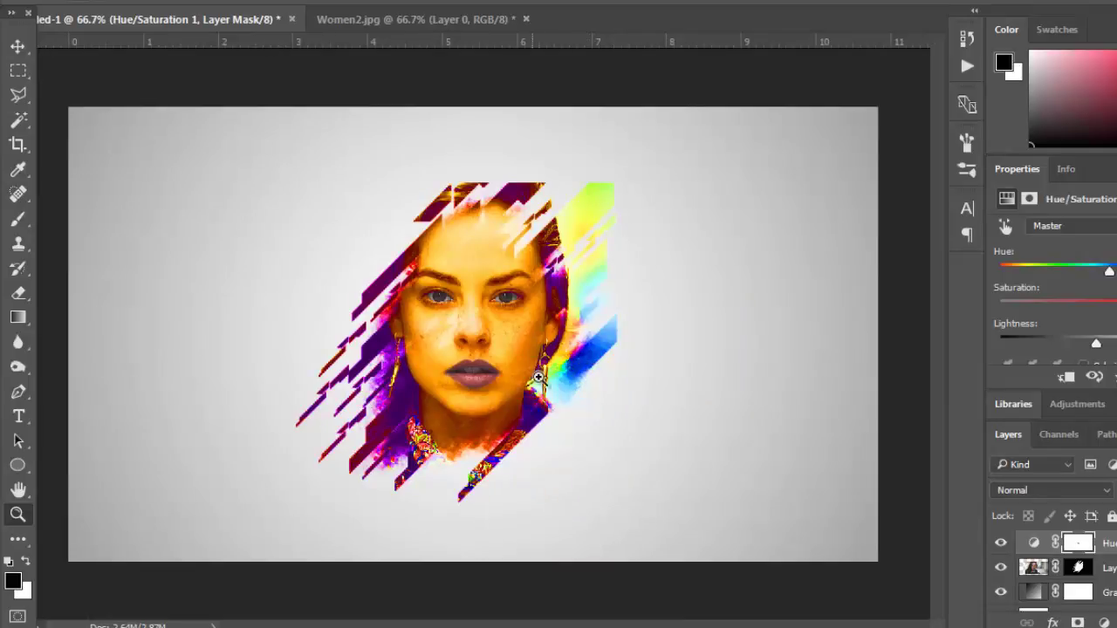
click(541, 378)
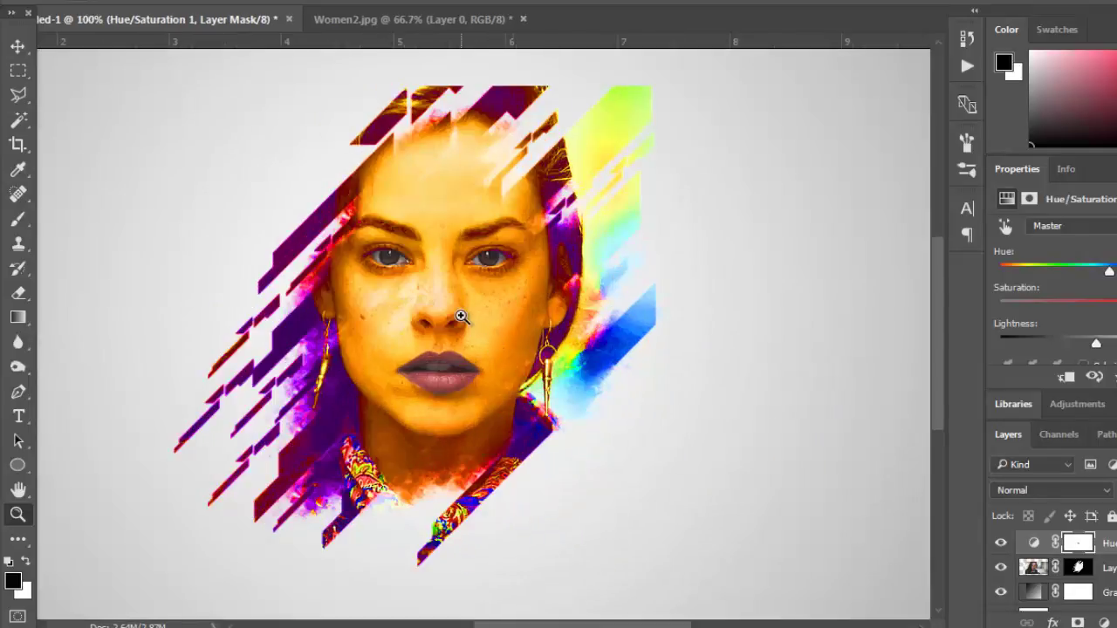